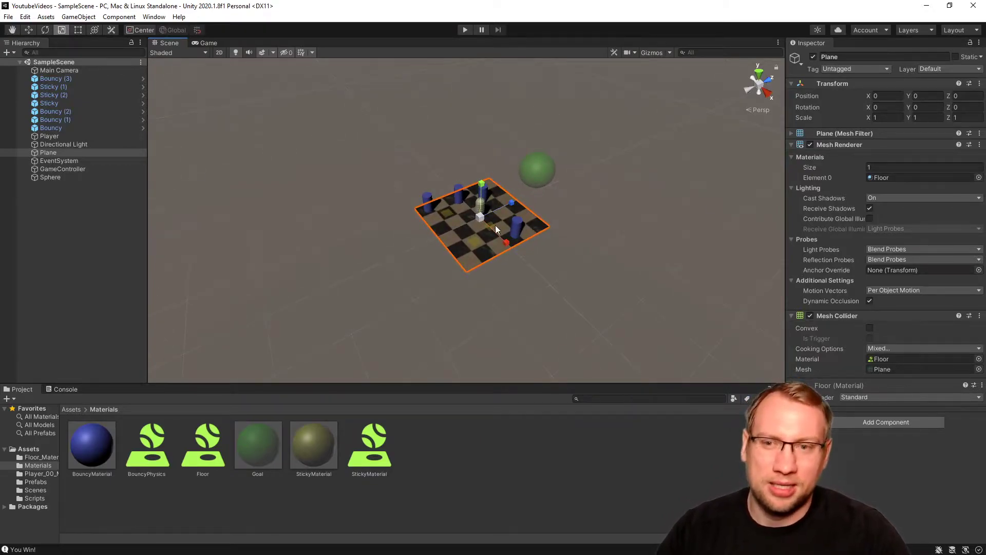
Step: Try to stretch the checkered floor plane along its Z axis and undo the scaling
{"action": "left_click", "coordinate": [417, 291]}
{"action": "key", "text": "ctrl+z"}
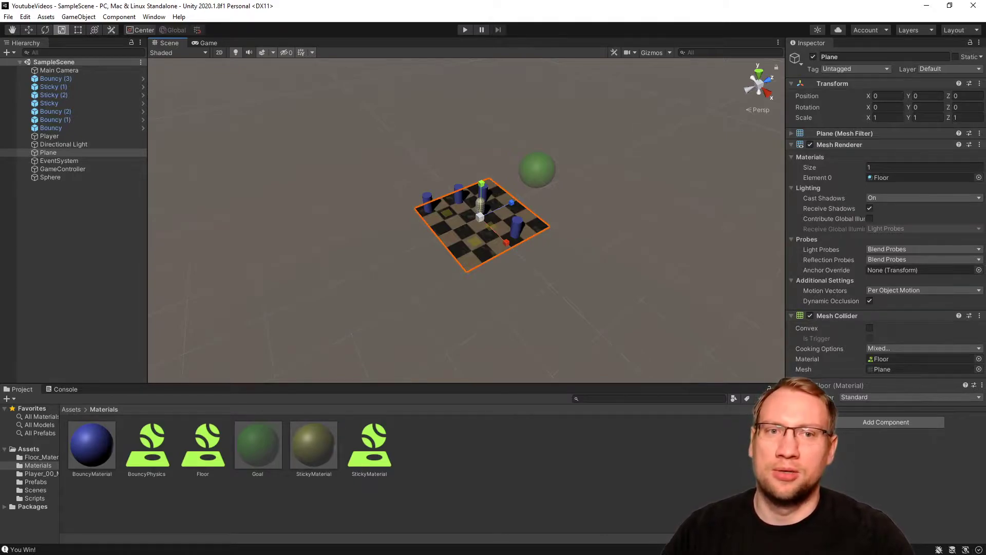
{"action": "left_click", "coordinate": [954, 118]}
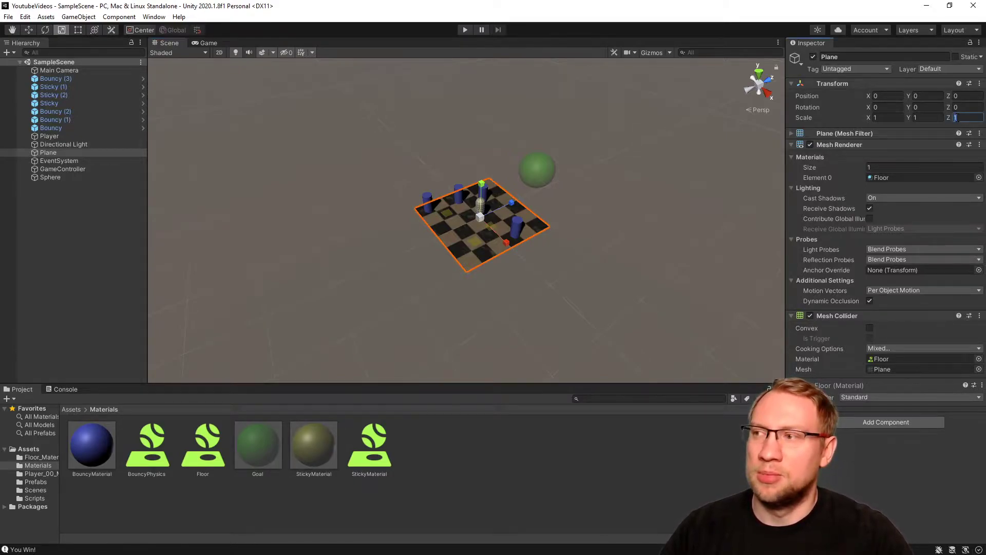
{"action": "left_click", "coordinate": [564, 194]}
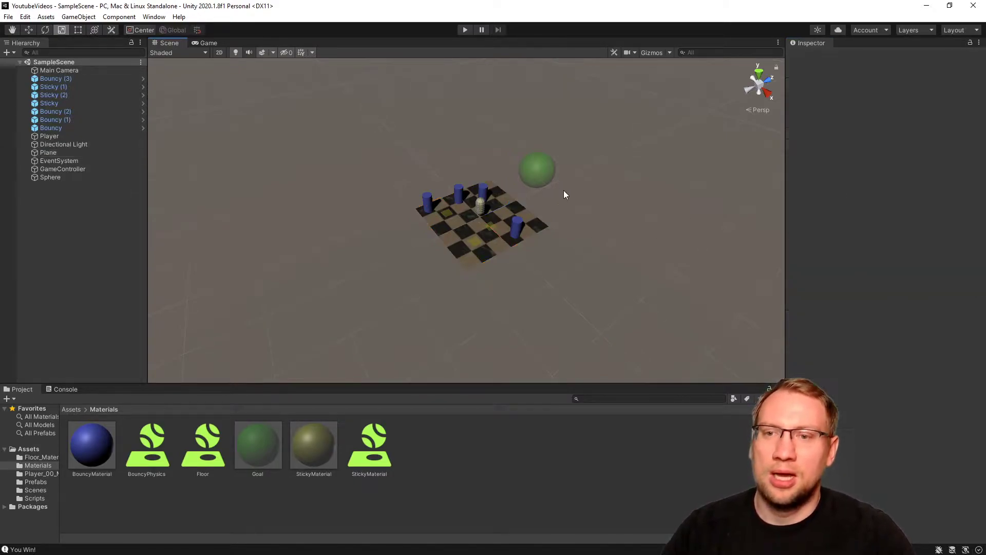
{"action": "left_click", "coordinate": [498, 214]}
{"action": "left_click_drag", "start_coordinate": [509, 202], "coordinate": [590, 177]}
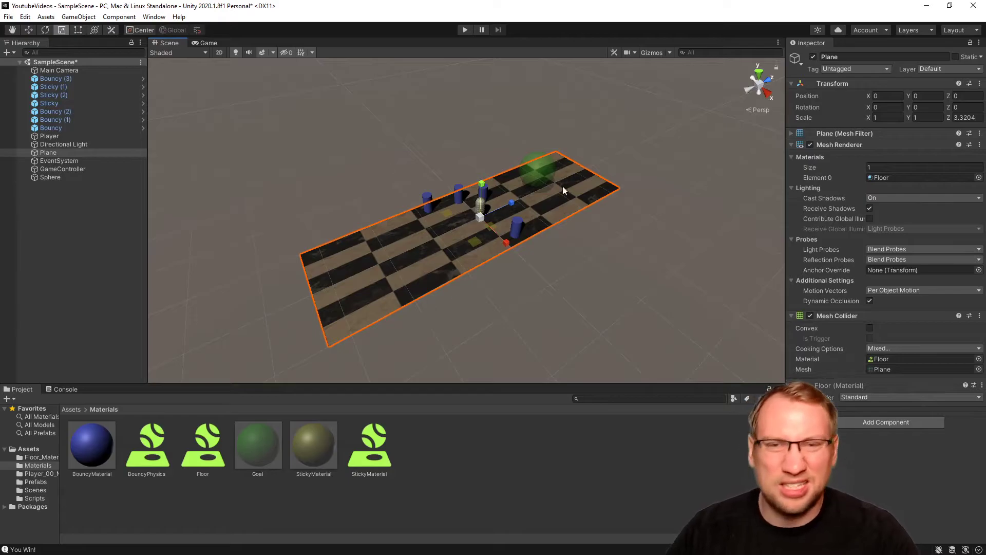
{"action": "key", "text": "ctrl+z"}
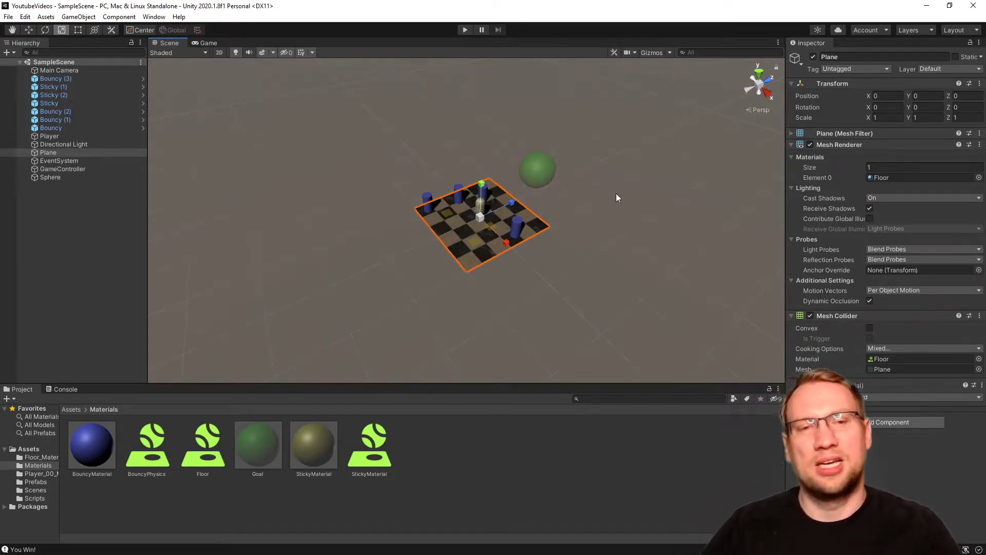
Step: Rename the checkered floor plane in the scene to Ground 1x1
{"action": "left_click_drag", "start_coordinate": [583, 201], "coordinate": [596, 197], "text": "alt"}
{"action": "scroll", "coordinate": [596, 197], "scroll_direction": "up", "scroll_amount": 6}
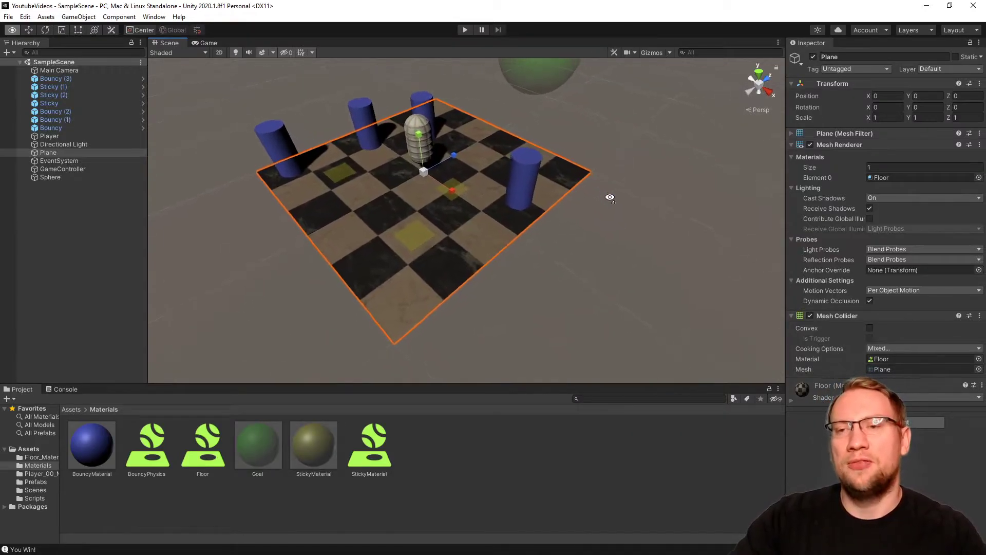
{"action": "left_click_drag", "start_coordinate": [617, 182], "coordinate": [621, 226], "text": "alt"}
{"action": "left_click_drag", "start_coordinate": [564, 212], "coordinate": [451, 144], "text": "alt"}
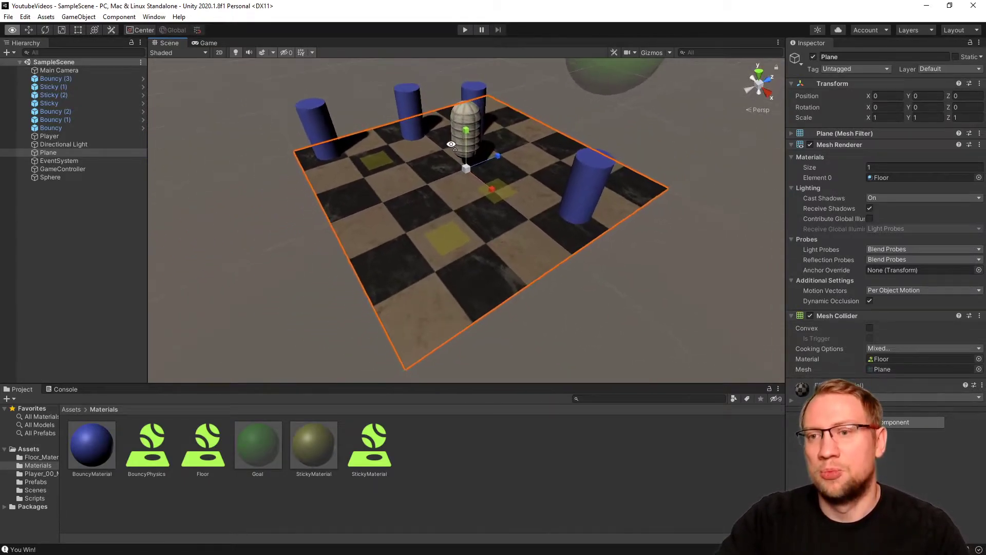
{"action": "right_click_drag", "start_coordinate": [451, 144], "coordinate": [453, 143]}
{"action": "key", "text": "a"}
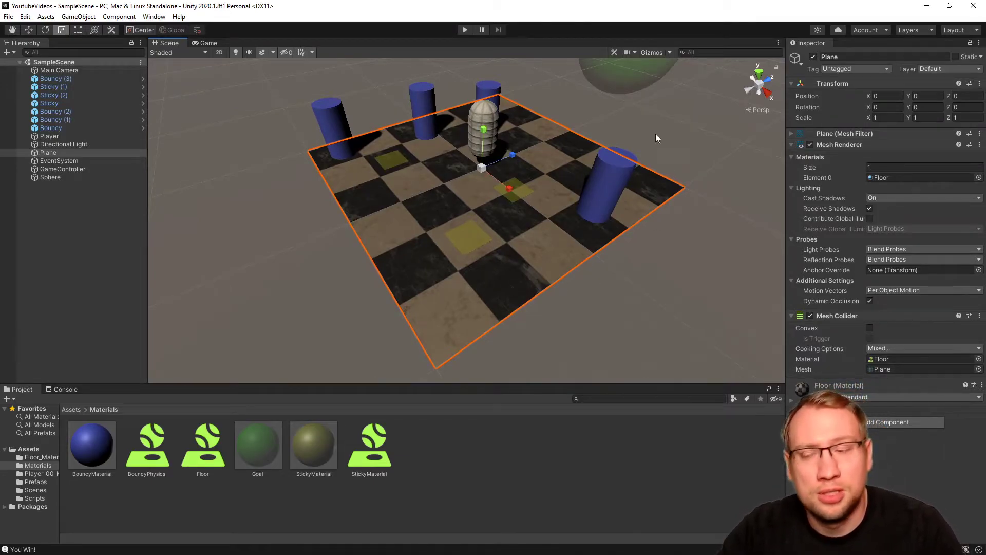
{"action": "left_click", "coordinate": [69, 152]}
{"action": "left_click", "coordinate": [56, 153]}
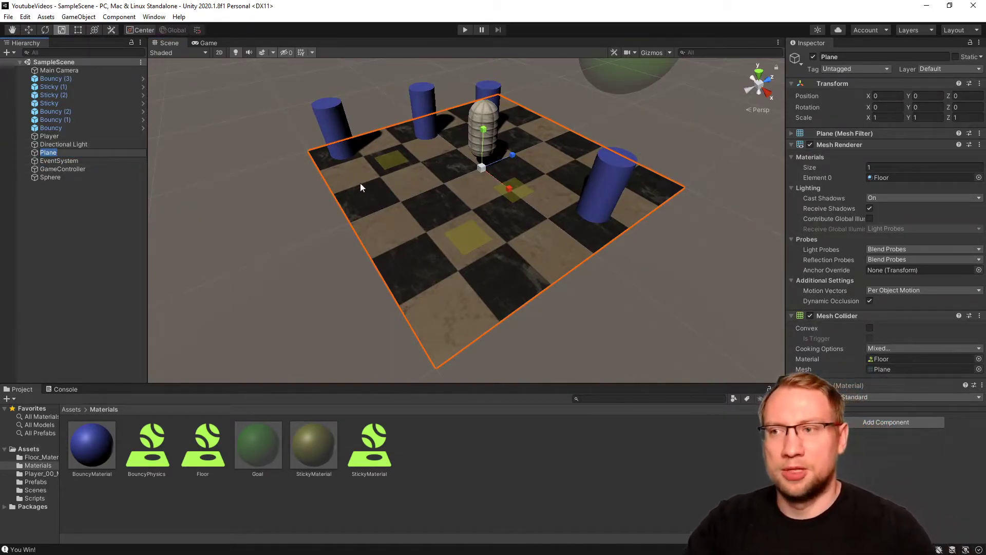
{"action": "type", "text": "Ground"}
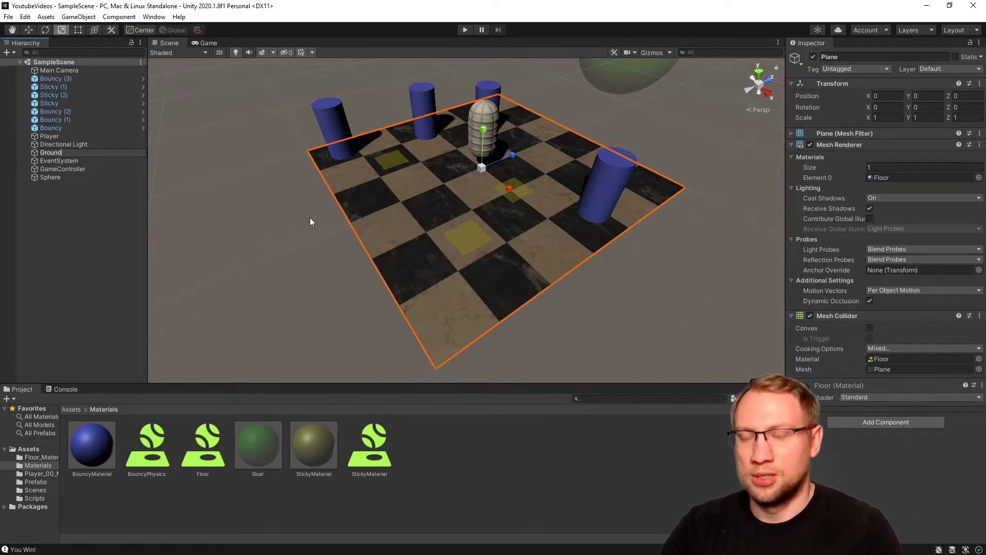
{"action": "type", "text": " 1x1"}
{"action": "key", "text": "Return"}
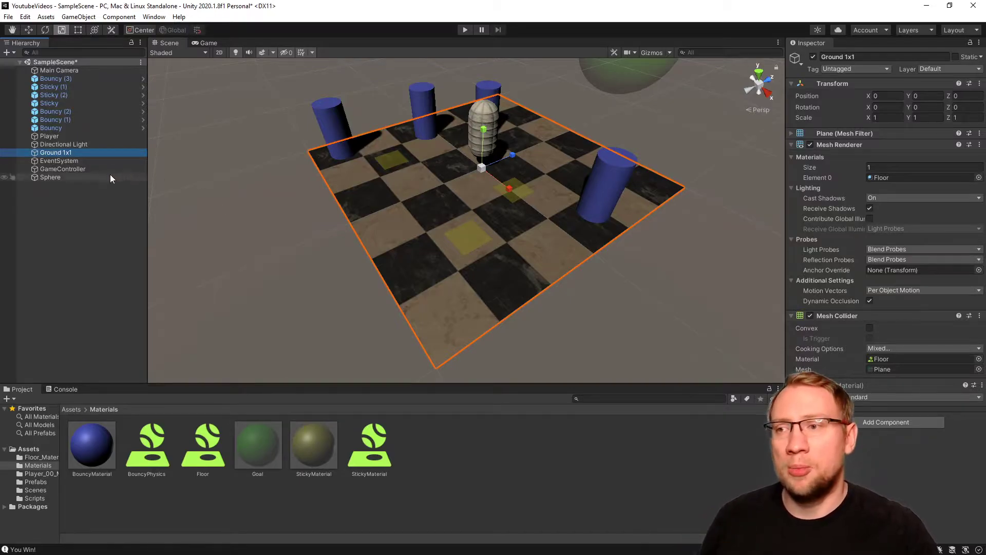
{"action": "left_click", "coordinate": [409, 451]}
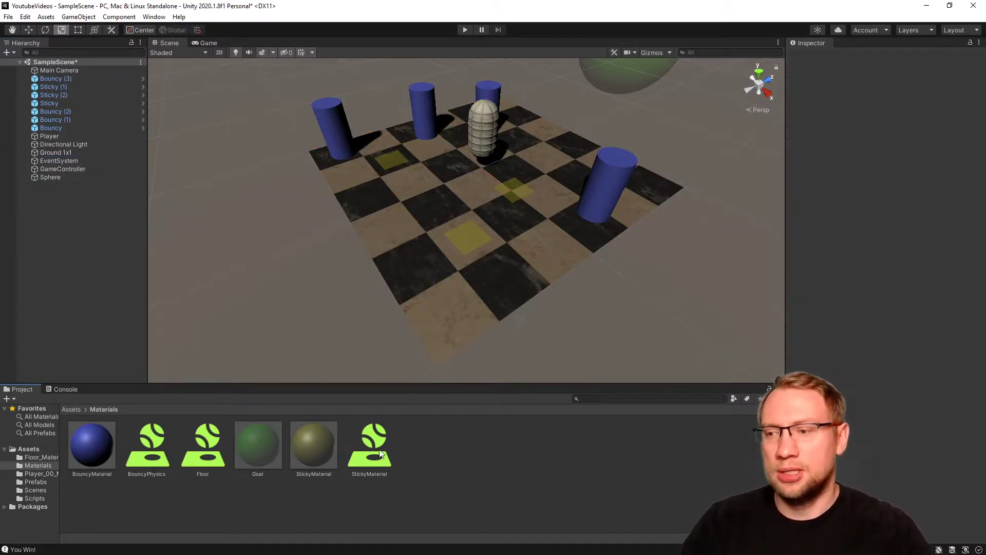
{"action": "left_click", "coordinate": [72, 409]}
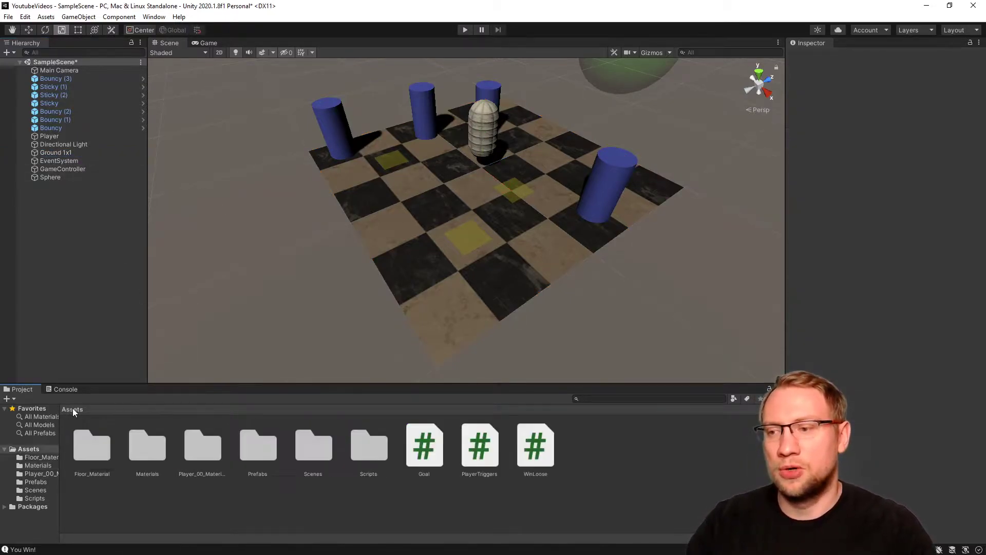
{"action": "right_click", "coordinate": [179, 507]}
{"action": "mouse_move", "coordinate": [246, 236]}
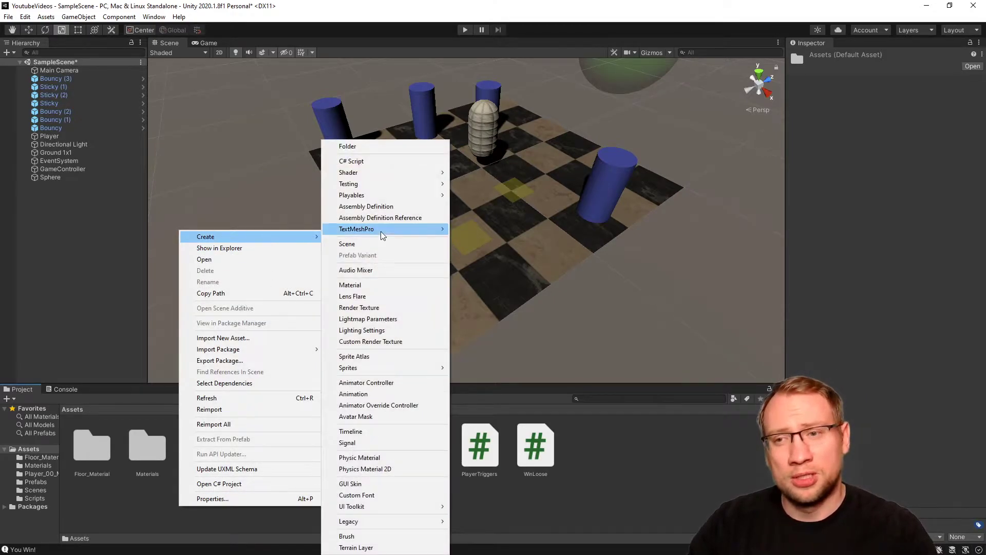
{"action": "left_click", "coordinate": [360, 147]}
{"action": "type", "text": "Lev"}
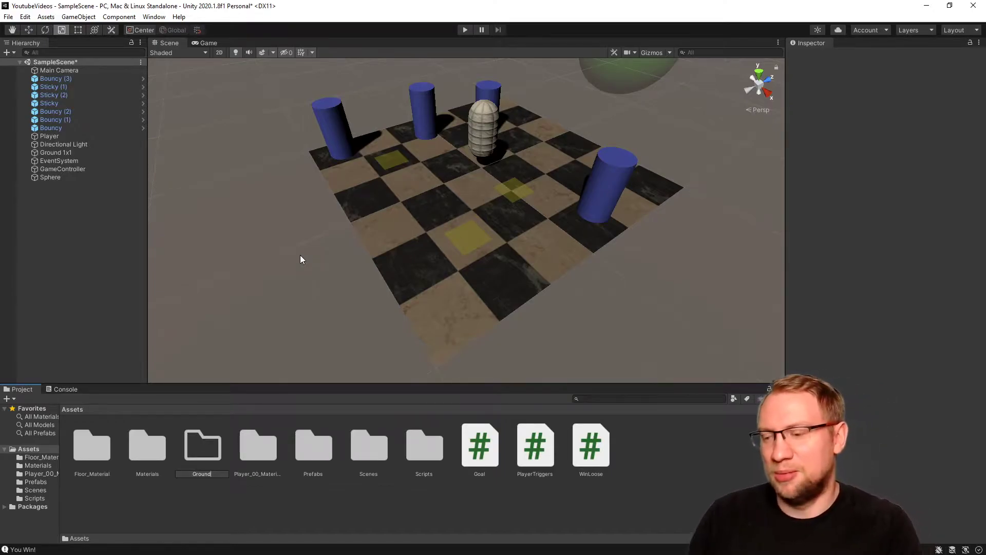
{"action": "key", "text": "Escape"}
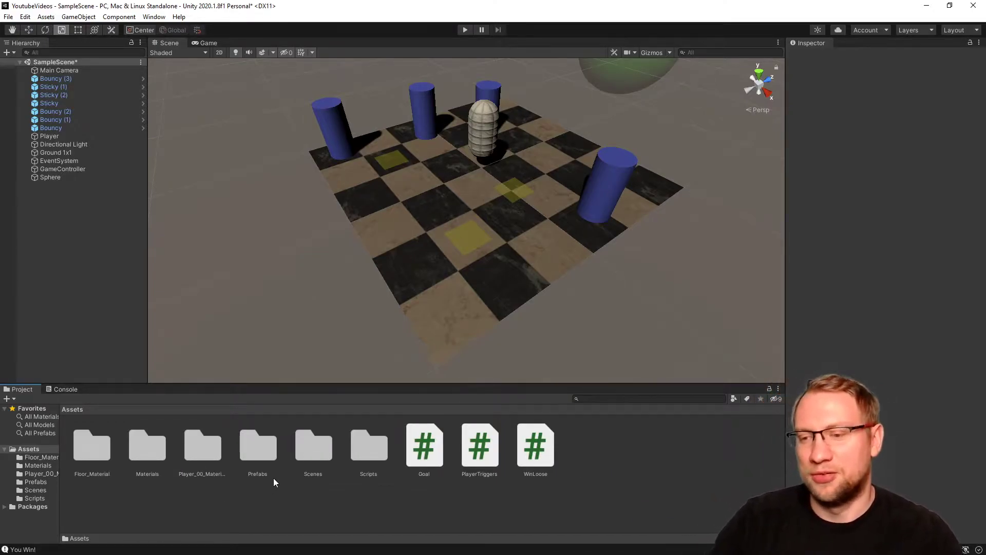
Step: Create a prefab from the Ground 1x1 object in the project's Prefabs folder
{"action": "double_click", "coordinate": [258, 452]}
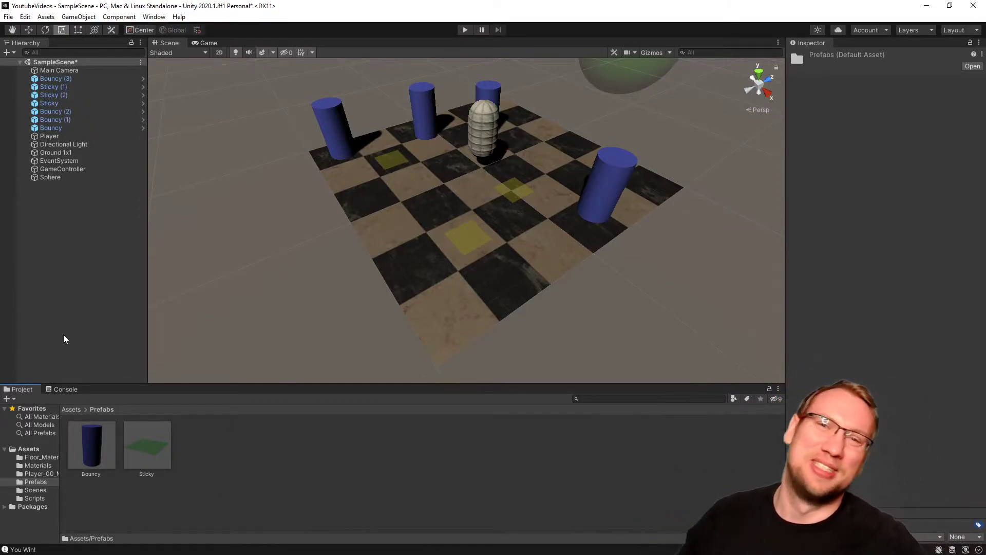
{"action": "left_click_drag", "start_coordinate": [62, 154], "coordinate": [224, 442]}
Step: Try placing two instances of the Ground 1x1 prefab in the scene and delete both of them
{"action": "left_click_drag", "start_coordinate": [156, 446], "coordinate": [270, 203]}
{"action": "right_click_drag", "start_coordinate": [488, 216], "coordinate": [428, 166]}
{"action": "scroll", "coordinate": [429, 165], "scroll_direction": "down", "scroll_amount": 5}
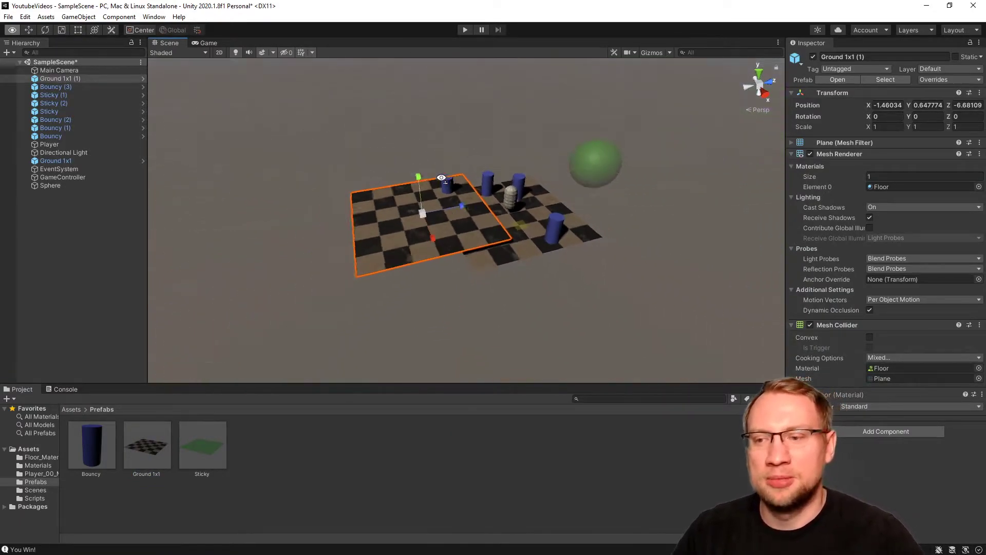
{"action": "left_click_drag", "start_coordinate": [147, 445], "coordinate": [592, 248]}
{"action": "right_click_drag", "start_coordinate": [592, 248], "coordinate": [597, 228]}
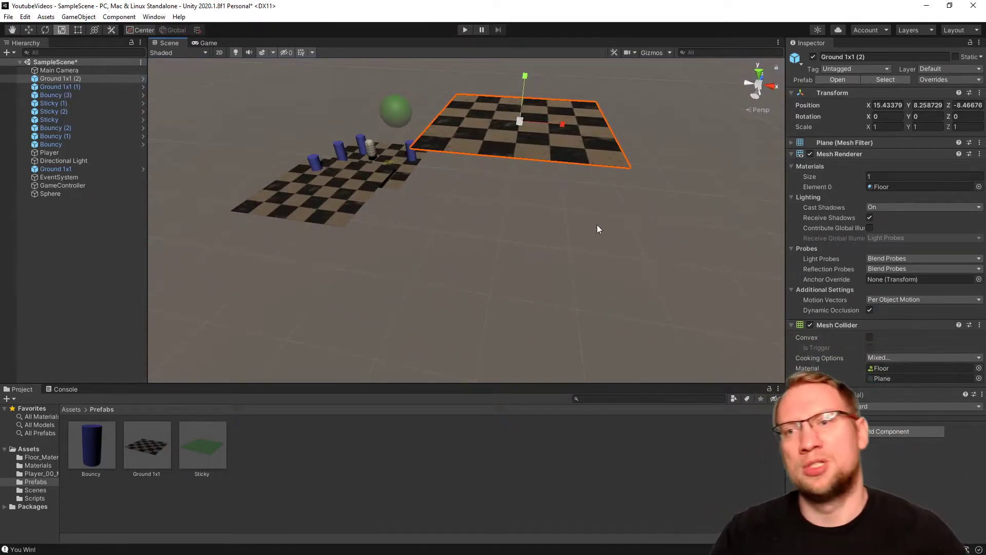
{"action": "key", "text": "Delete"}
{"action": "left_click", "coordinate": [324, 217]}
{"action": "key", "text": "Delete"}
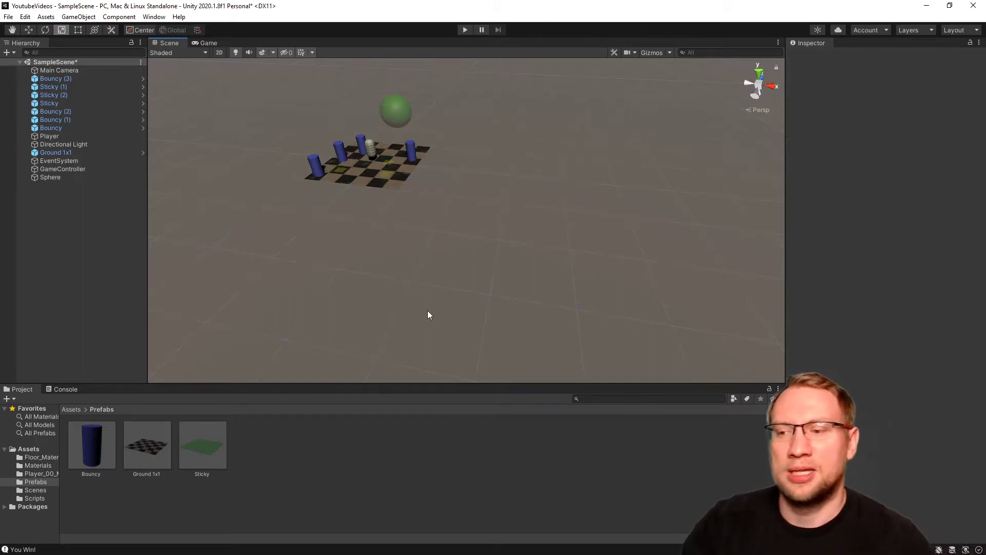
Step: Try to move the original Ground 1x1 platform along Z to about 16.22 and undo the move
{"action": "left_click", "coordinate": [165, 443]}
{"action": "right_click_drag", "start_coordinate": [415, 271], "coordinate": [344, 224]}
{"action": "key", "text": "w"}
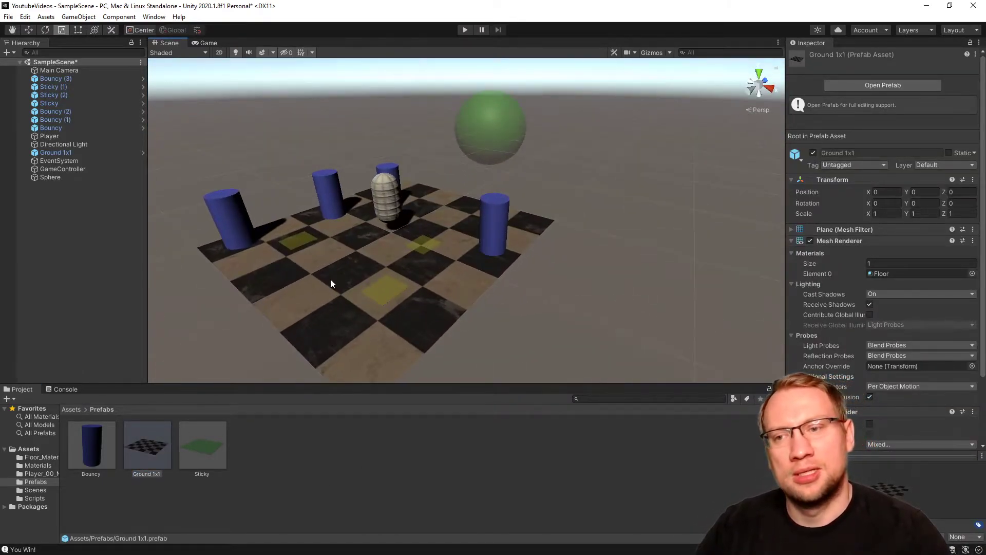
{"action": "left_click", "coordinate": [389, 277]}
{"action": "key", "text": "f"}
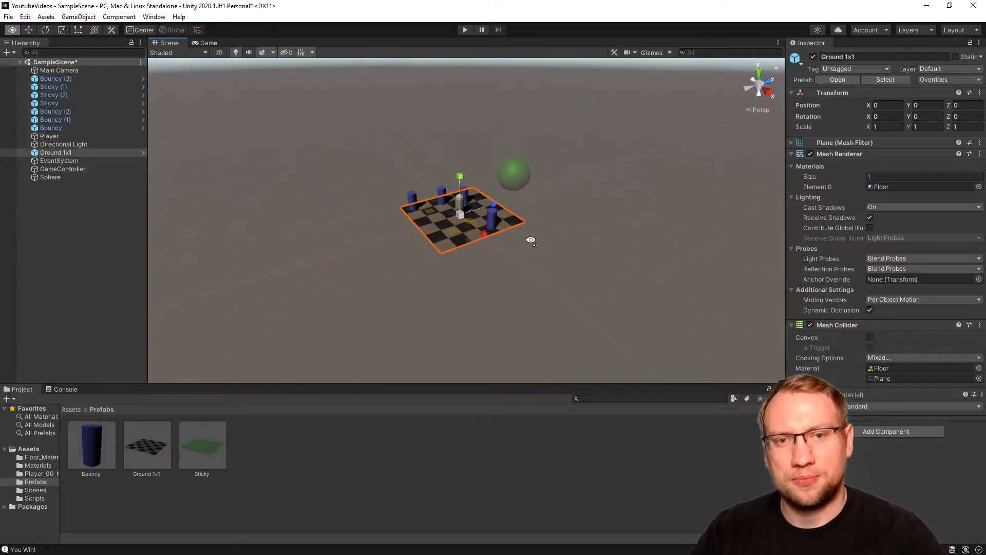
{"action": "key", "text": "w"}
{"action": "left_click_drag", "start_coordinate": [516, 201], "coordinate": [615, 170]}
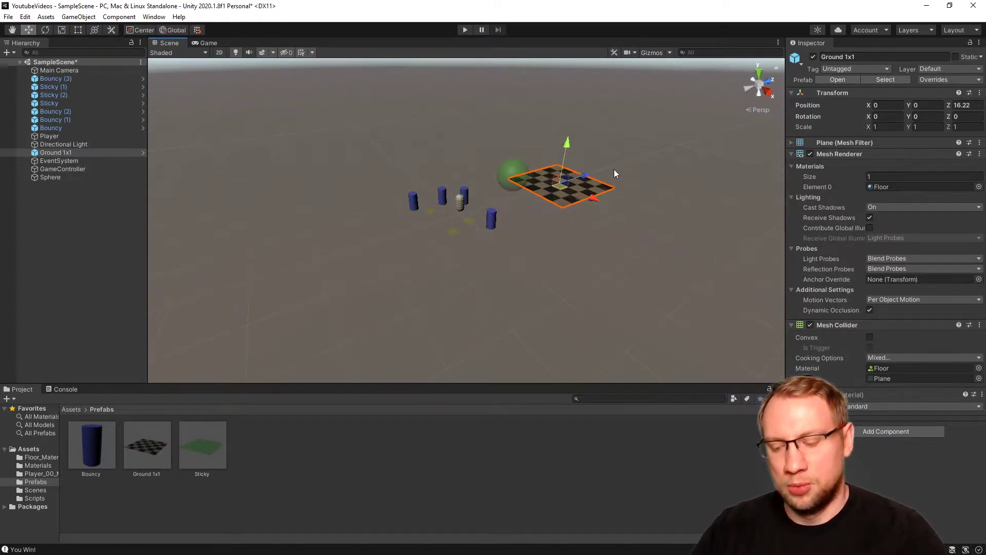
{"action": "key", "text": "ctrl+z"}
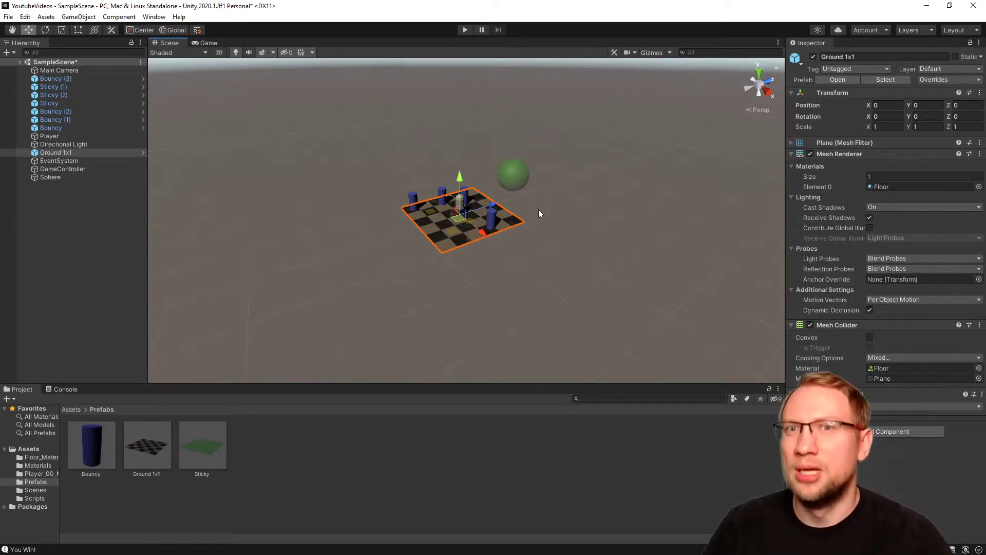
Step: Duplicate the Ground 1x1 platform and move the copy along Z to about 46.41
{"action": "key", "text": "ctrl+d"}
{"action": "left_click_drag", "start_coordinate": [492, 204], "coordinate": [826, 57]}
{"action": "key", "text": "w"}
{"action": "mouse_move", "coordinate": [500, 210]}
{"action": "right_mouse_down"}
{"action": "mouse_move", "coordinate": [577, 164]}
{"action": "mouse_move", "coordinate": [502, 159]}
{"action": "mouse_move", "coordinate": [515, 183]}
{"action": "mouse_move", "coordinate": [491, 211]}
{"action": "right_mouse_up"}
{"action": "key", "text": "s"}
Step: Stretch the duplicated platform lengthwise by setting its Z scale to 10
{"action": "key", "text": "e"}
{"action": "key", "text": "r"}
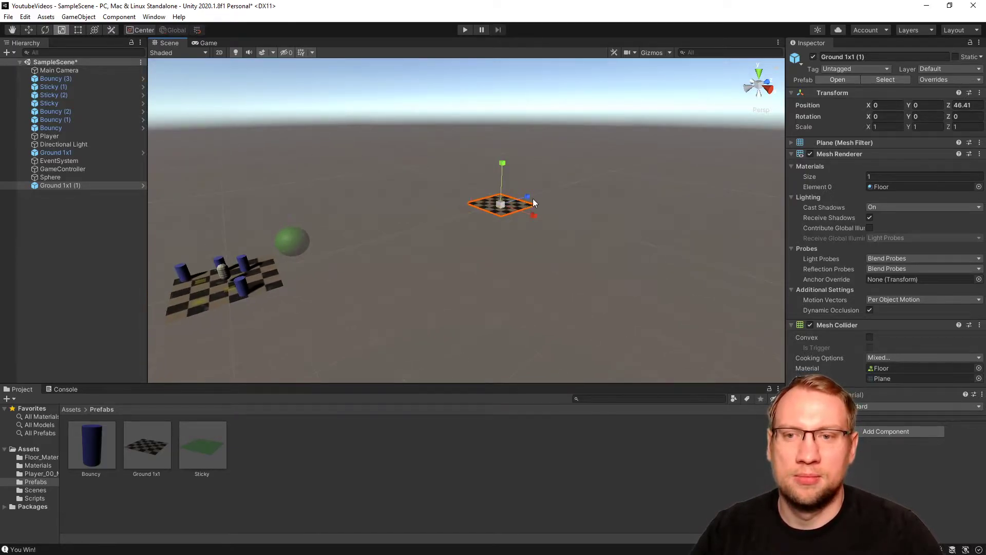
{"action": "left_click_drag", "start_coordinate": [528, 198], "coordinate": [733, 132]}
{"action": "left_click", "coordinate": [965, 126]}
{"action": "type", "text": "10"}
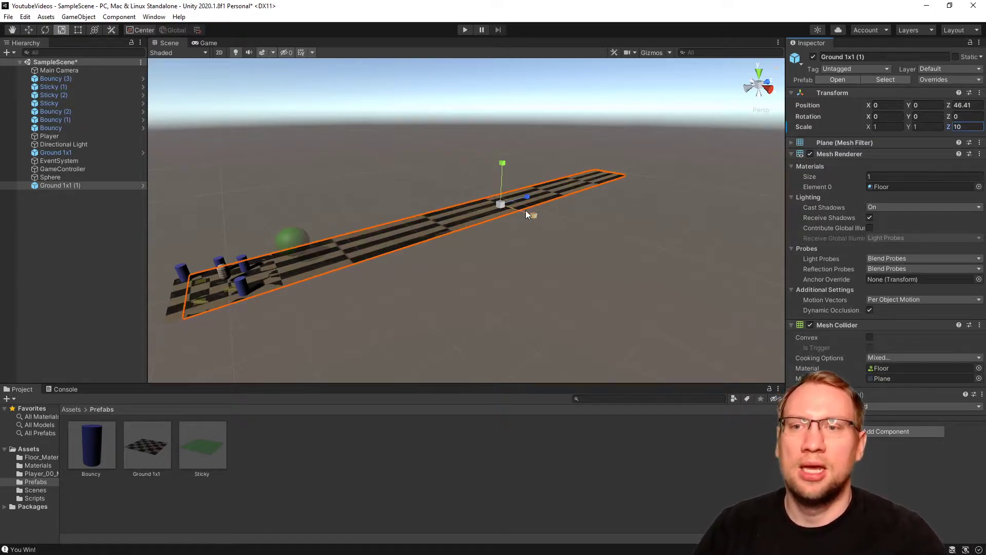
Step: Set the long platform's Z position to 55 so that it lines up with the edge of the original platform
{"action": "type", "text": "w"}
{"action": "left_click_drag", "start_coordinate": [509, 203], "coordinate": [549, 183]}
{"action": "left_click", "coordinate": [960, 104]}
{"action": "type", "text": "55"}
{"action": "left_click_drag", "start_coordinate": [370, 272], "coordinate": [396, 300], "text": "alt"}
Step: Move the green goal sphere along Z to about 99.3, near the far end of the long platform
{"action": "left_click", "coordinate": [689, 262]}
{"action": "right_click_drag", "start_coordinate": [689, 262], "coordinate": [524, 205]}
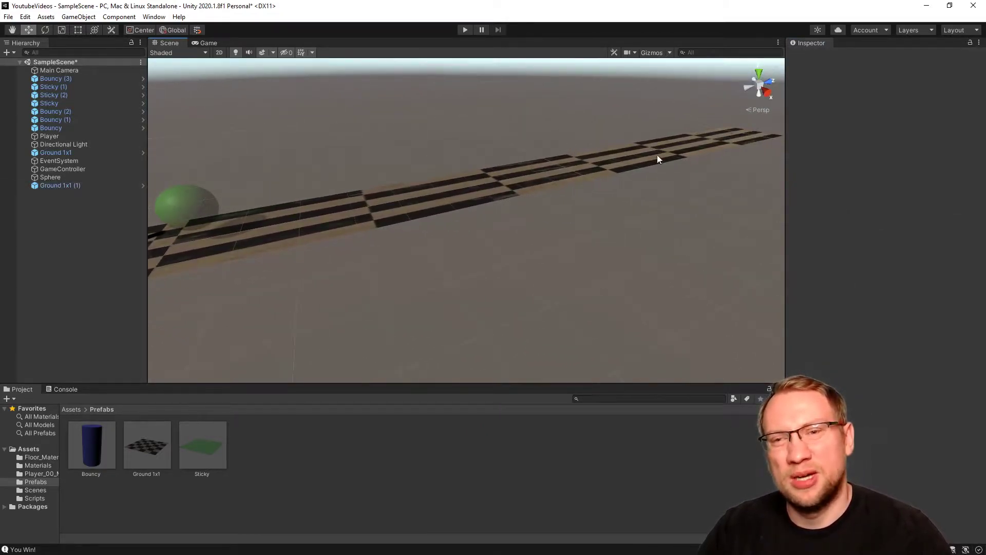
{"action": "scroll", "coordinate": [520, 224], "scroll_direction": "down", "scroll_amount": 5}
{"action": "left_click", "coordinate": [336, 215]}
{"action": "left_click_drag", "start_coordinate": [350, 213], "coordinate": [972, 140]}
{"action": "left_click_drag", "start_coordinate": [687, 220], "coordinate": [458, 220], "text": "alt"}
{"action": "left_click", "coordinate": [458, 220]}
{"action": "key", "text": "f"}
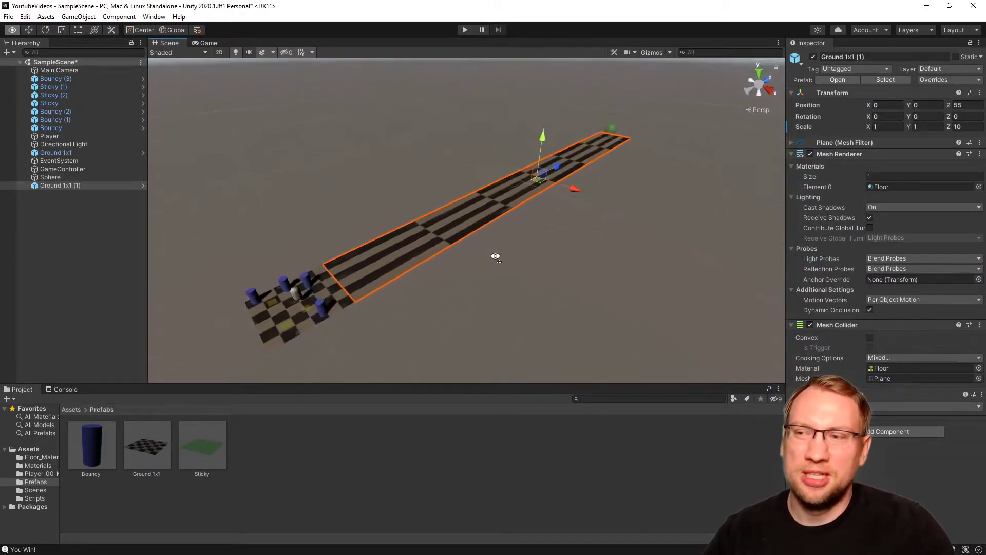
Step: Rename the duplicated long platform to Ground 1x10
{"action": "left_click", "coordinate": [58, 186]}
{"action": "key", "text": "Up"}
{"action": "key", "text": "Down"}
{"action": "key", "text": "Up"}
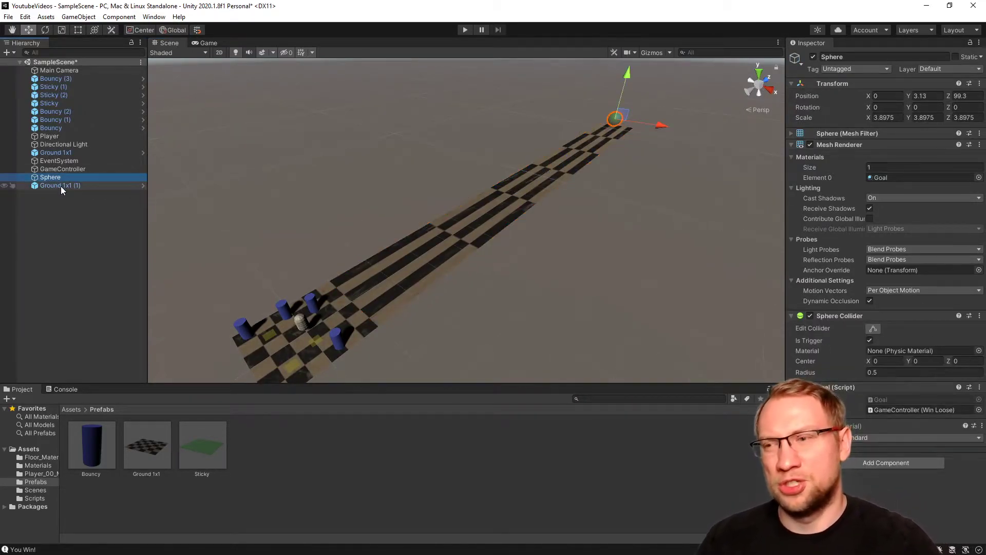
{"action": "key", "text": "Down"}
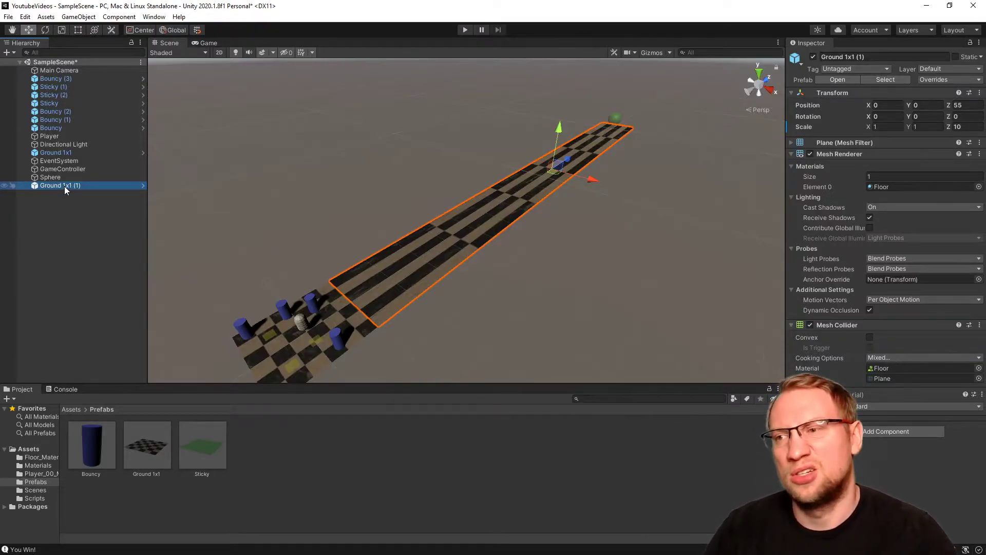
{"action": "key", "text": "F2"}
{"action": "left_click_drag", "start_coordinate": [69, 186], "coordinate": [163, 183]}
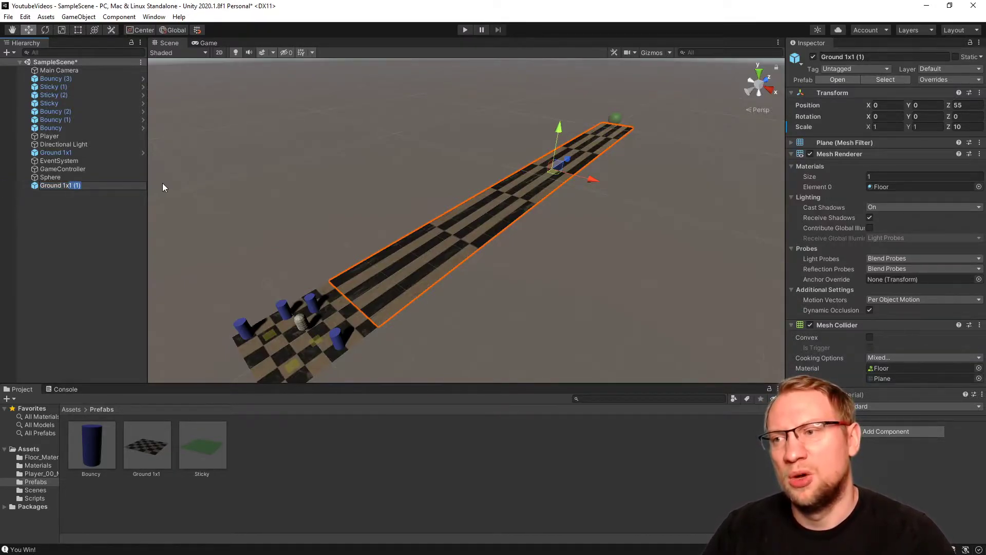
{"action": "type", "text": "10"}
{"action": "key", "text": "Return"}
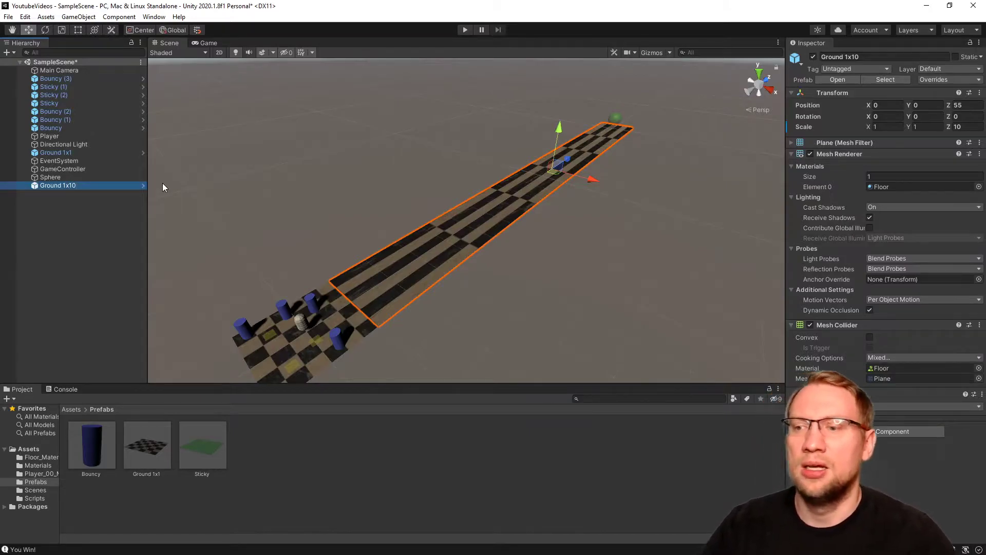
Step: Save the Ground 1x10 platform as a new original prefab in the Prefabs folder
{"action": "left_click_drag", "start_coordinate": [57, 188], "coordinate": [320, 458]}
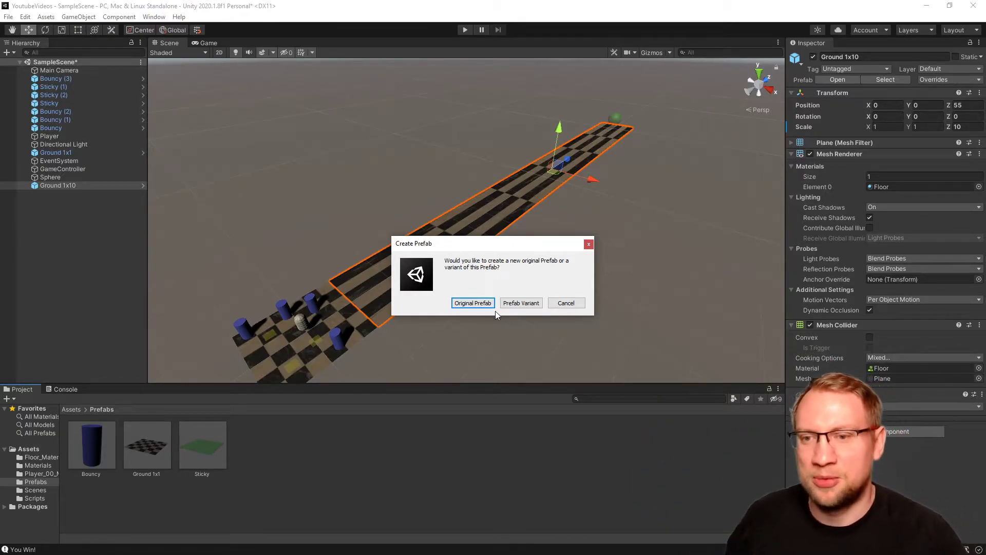
{"action": "left_click", "coordinate": [472, 303]}
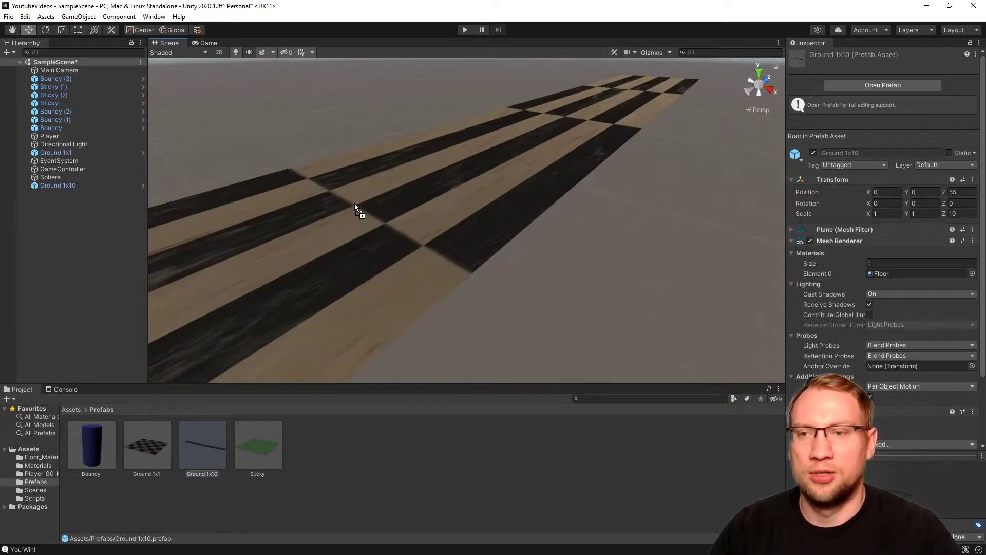
{"action": "left_click", "coordinate": [525, 196]}
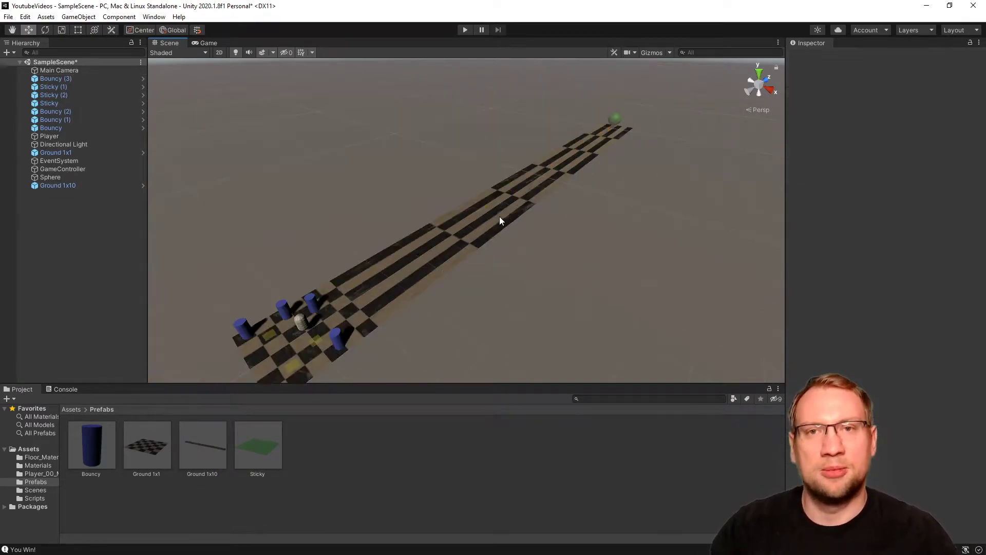
Step: Locate the Floor material used by the Ground 1x10 prefab and rename it to Floor 1x1
{"action": "left_click_drag", "start_coordinate": [452, 235], "coordinate": [533, 247], "text": "alt"}
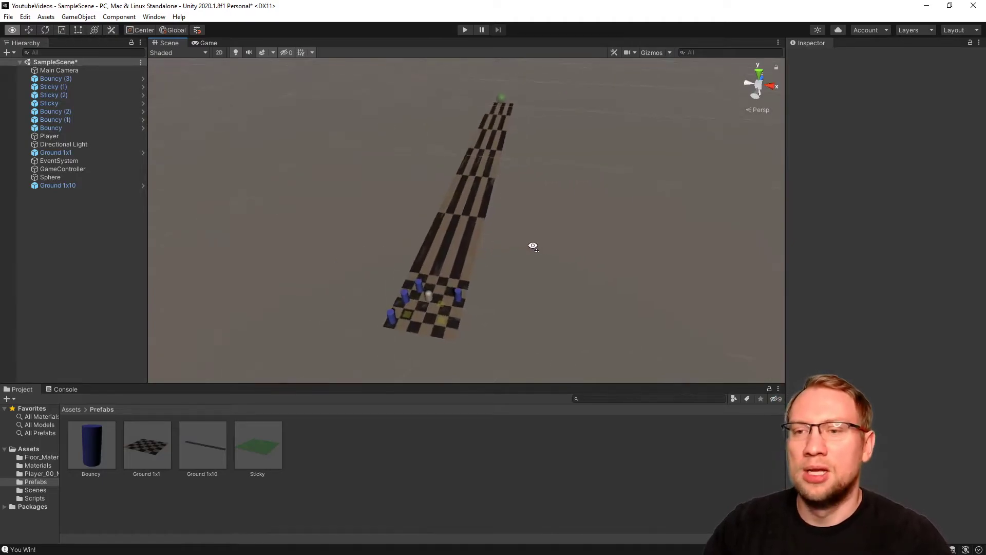
{"action": "left_click", "coordinate": [204, 442]}
{"action": "left_click_drag", "start_coordinate": [402, 274], "coordinate": [207, 431], "text": "alt"}
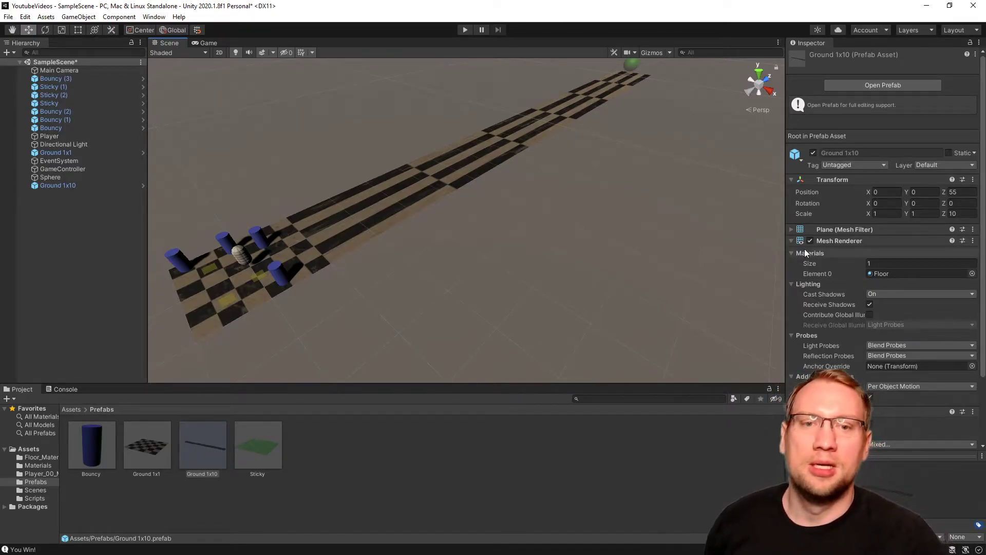
{"action": "left_click", "coordinate": [903, 272]}
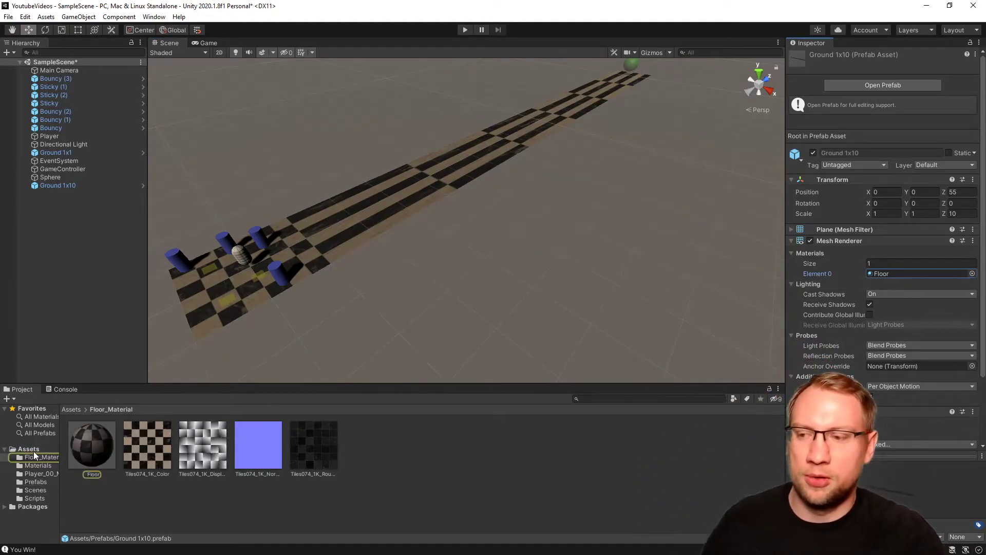
{"action": "left_click", "coordinate": [94, 440]}
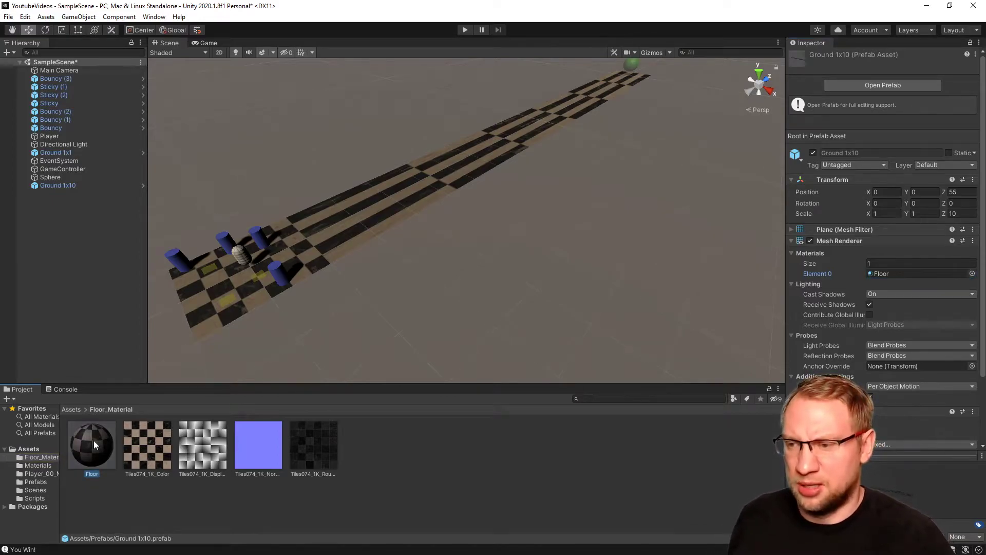
{"action": "left_click", "coordinate": [98, 474]}
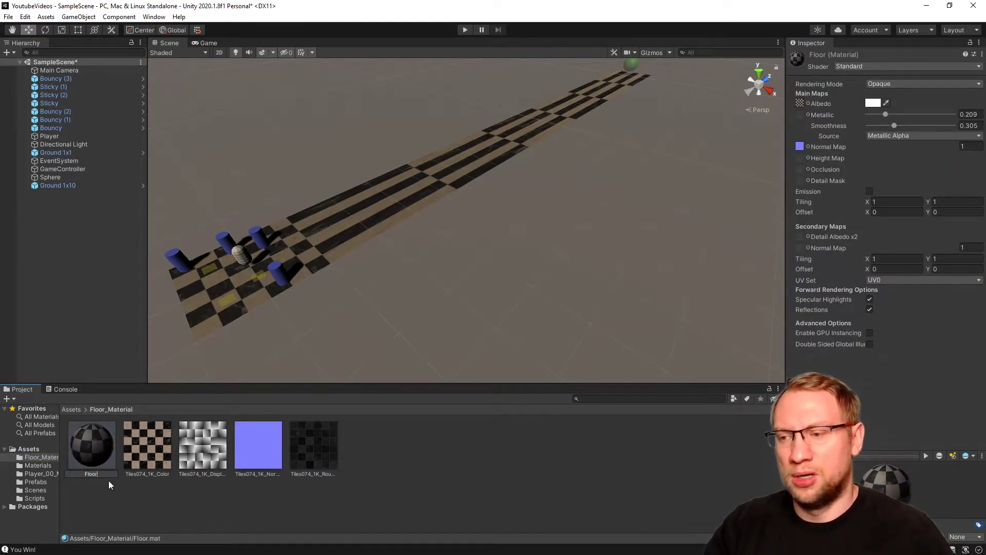
{"action": "type", "text": "1x1"}
{"action": "key", "text": "Return"}
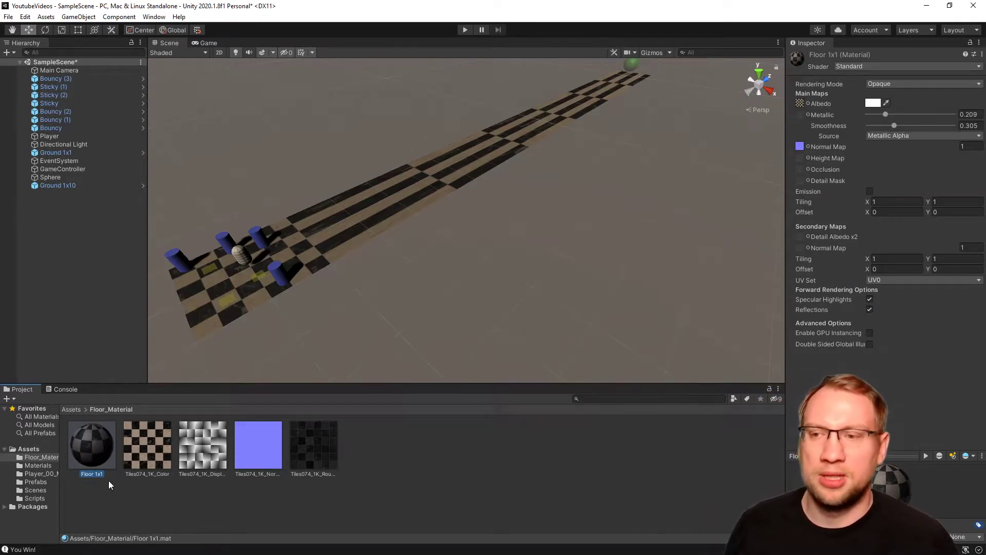
Step: Check the material on both platforms, and duplicate the Floor 1x1 material under the name Floor 1x10
{"action": "left_click", "coordinate": [192, 307]}
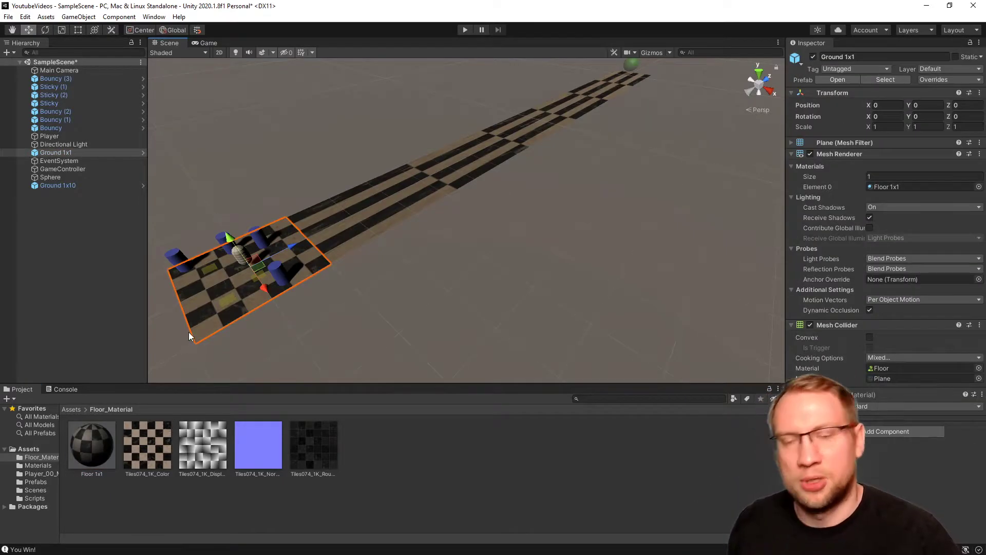
{"action": "left_click", "coordinate": [394, 207]}
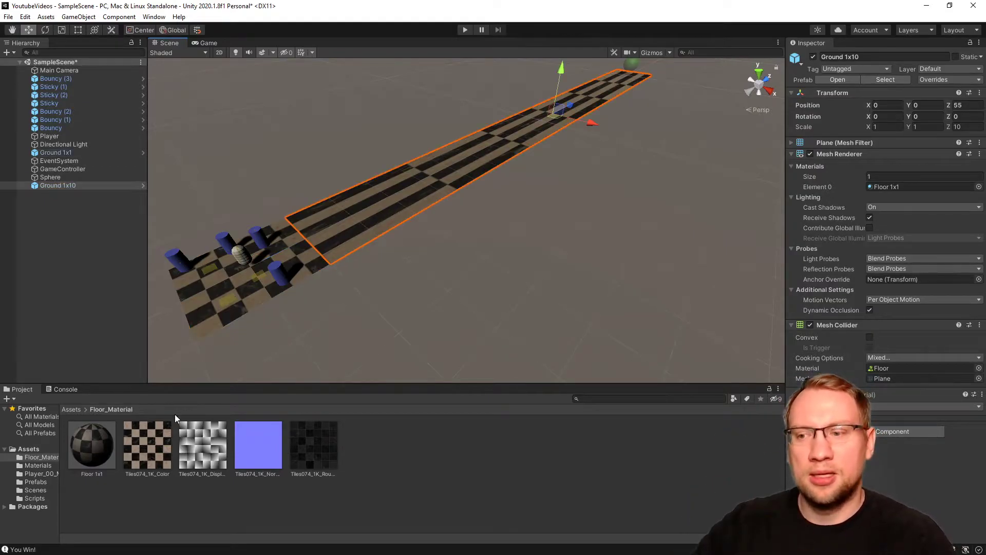
{"action": "left_click", "coordinate": [79, 452]}
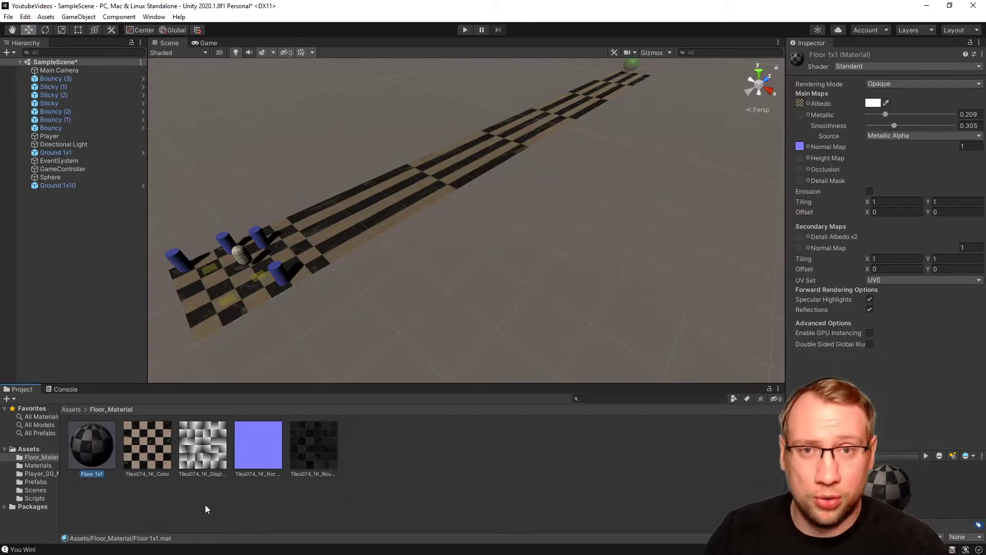
{"action": "key", "text": "ctrl+d"}
{"action": "left_click", "coordinate": [96, 474]}
{"action": "left_click_drag", "start_coordinate": [98, 473], "coordinate": [134, 473]}
{"action": "type", "text": "10"}
{"action": "key", "text": "Return"}
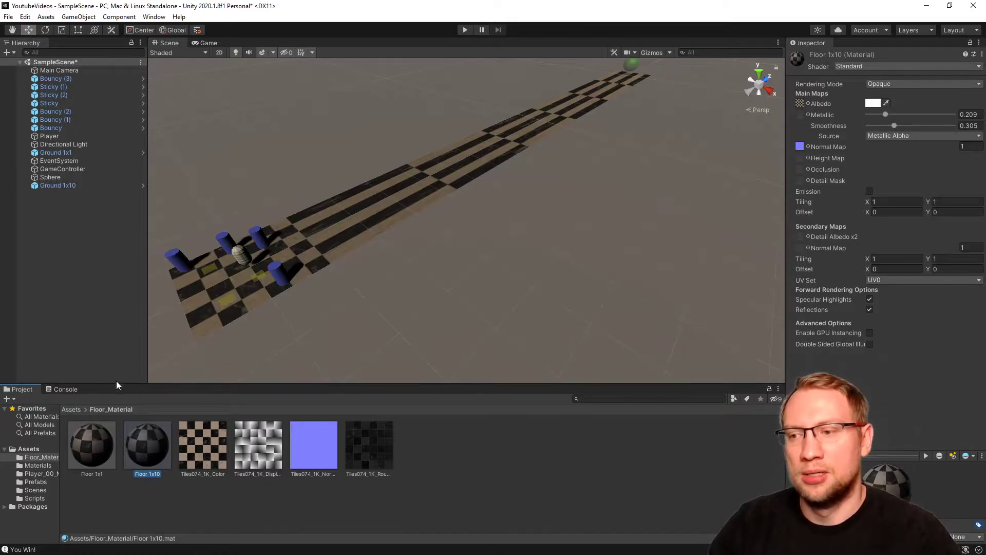
Step: Assign the Floor 1x10 material to the Ground 1x10 platform in the scene and set the material's main Y tiling to 10
{"action": "left_click", "coordinate": [71, 186]}
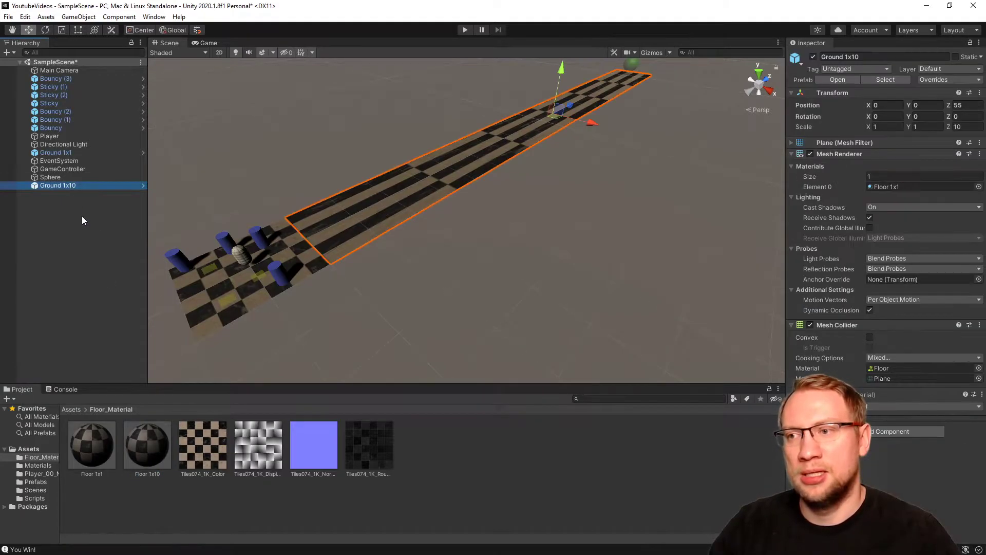
{"action": "left_click_drag", "start_coordinate": [148, 445], "coordinate": [880, 448]}
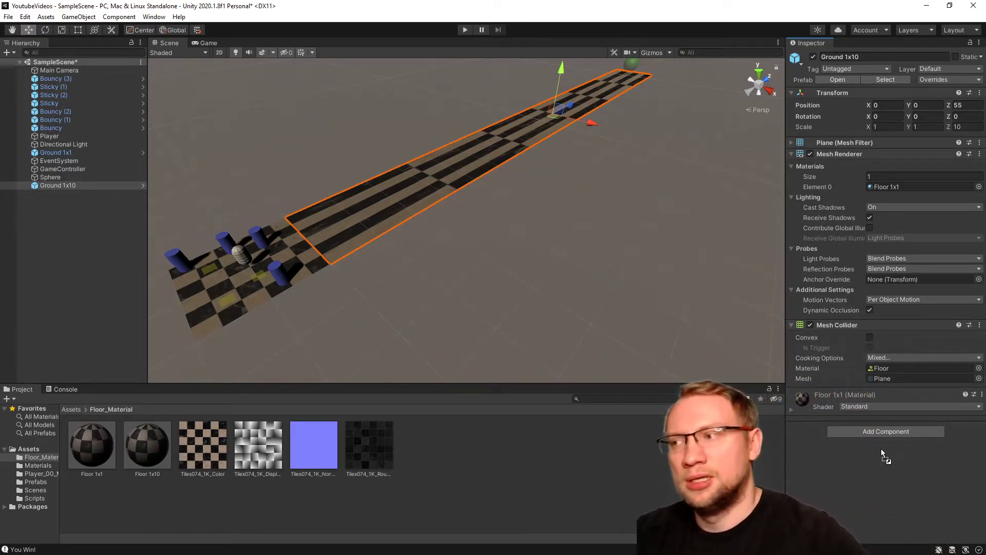
{"action": "left_click", "coordinate": [792, 411]}
{"action": "scroll", "coordinate": [819, 358], "scroll_direction": "down", "scroll_amount": 3}
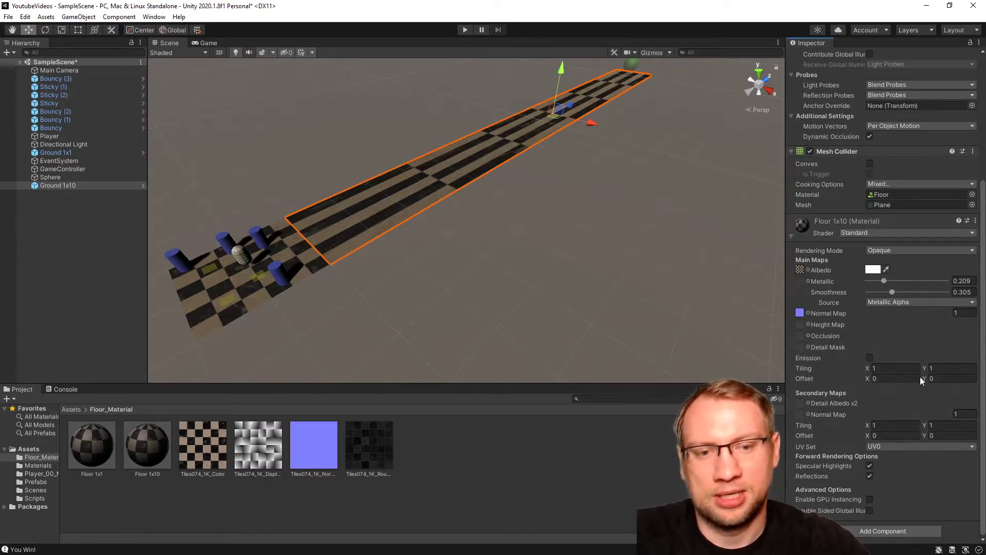
{"action": "left_click", "coordinate": [944, 368]}
{"action": "type", "text": "15"}
{"action": "left_click_drag", "start_coordinate": [932, 370], "coordinate": [64, 348]}
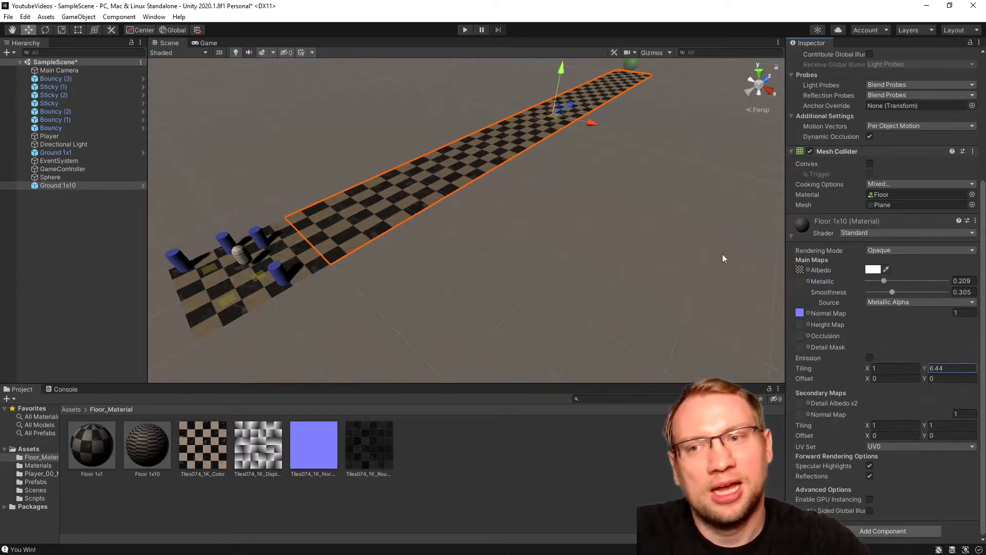
{"action": "type", "text": "10"}
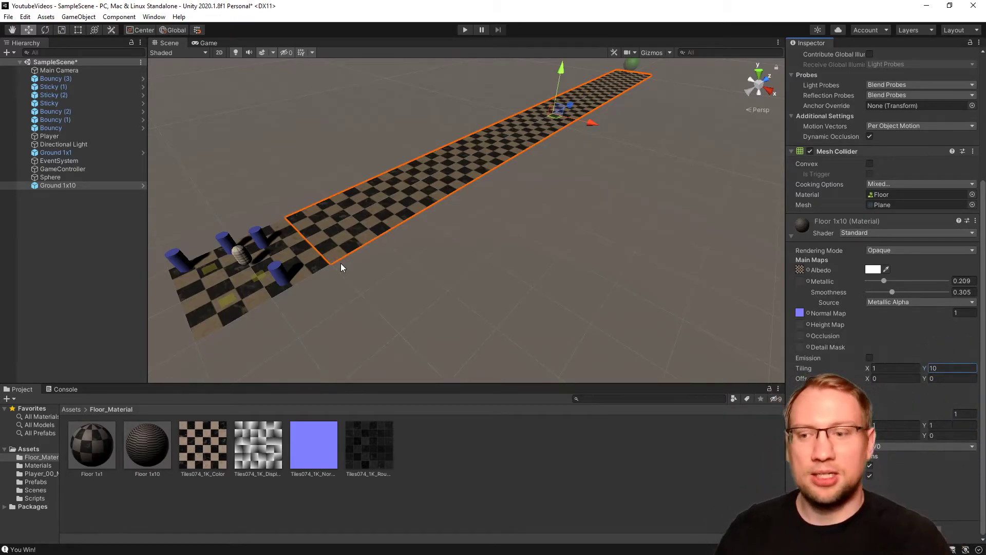
Step: Set the Ground 1x10 platform's Z position to 60 to leave a gap between it and the first platform
{"action": "scroll", "coordinate": [278, 155], "scroll_direction": "down", "scroll_amount": 1}
{"action": "left_click", "coordinate": [437, 303]}
{"action": "right_click_drag", "start_coordinate": [520, 247], "coordinate": [491, 209]}
{"action": "key", "text": "w"}
{"action": "left_click", "coordinate": [491, 209]}
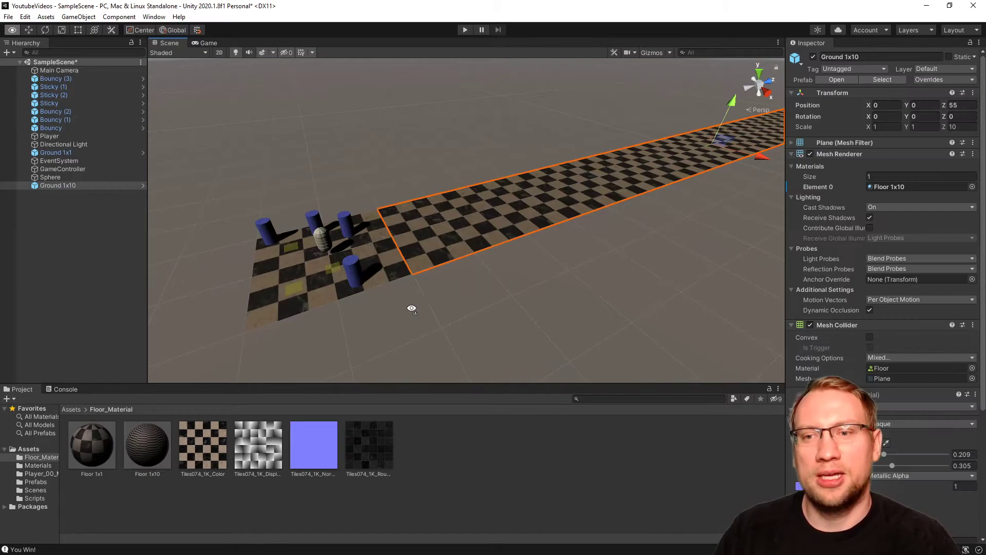
{"action": "right_click_drag", "start_coordinate": [411, 309], "coordinate": [546, 166]}
{"action": "left_click_drag", "start_coordinate": [567, 165], "coordinate": [578, 158]}
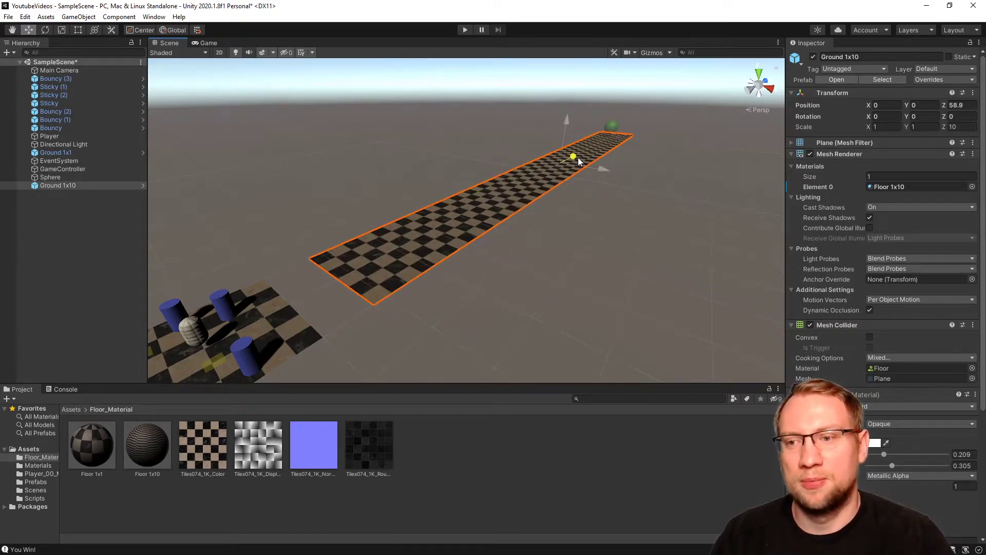
{"action": "left_click", "coordinate": [543, 244]}
{"action": "mouse_move", "coordinate": [539, 240]}
{"action": "right_mouse_down"}
{"action": "mouse_move", "coordinate": [480, 255]}
{"action": "mouse_move", "coordinate": [528, 238]}
{"action": "right_mouse_up"}
{"action": "left_click", "coordinate": [502, 184]}
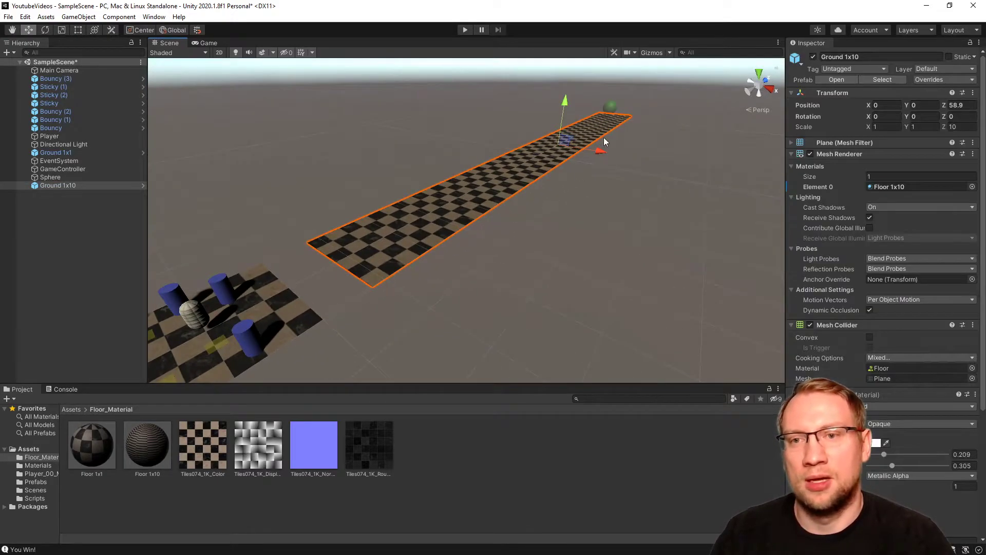
{"action": "left_click", "coordinate": [961, 105]}
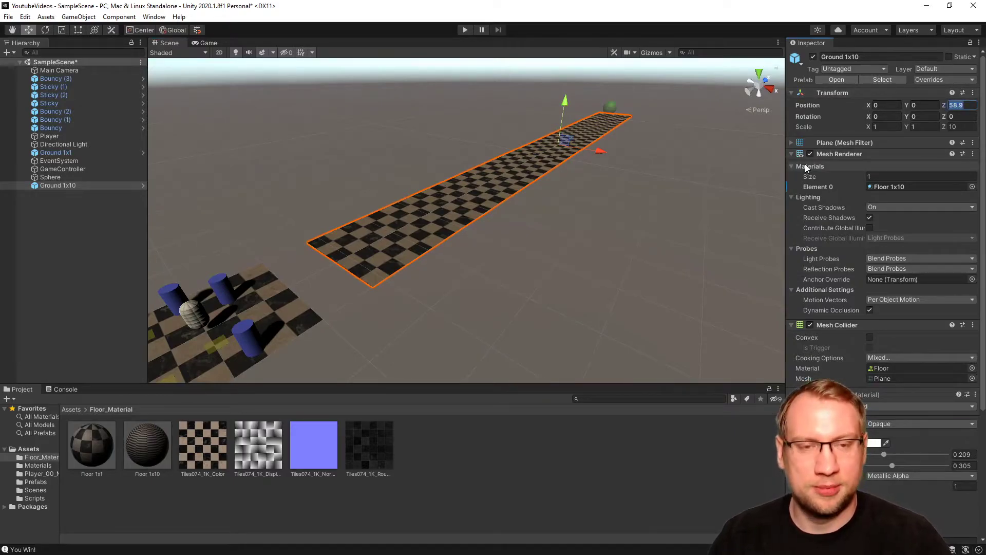
{"action": "left_click", "coordinate": [625, 141]}
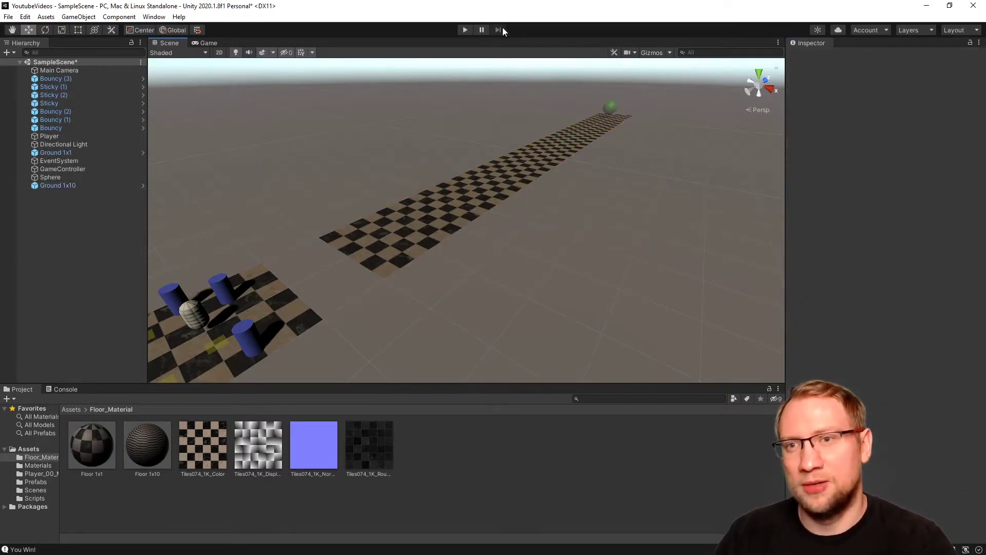
Step: Play-test the level with the gap between the platforms, and stop the game
{"action": "left_click", "coordinate": [465, 29]}
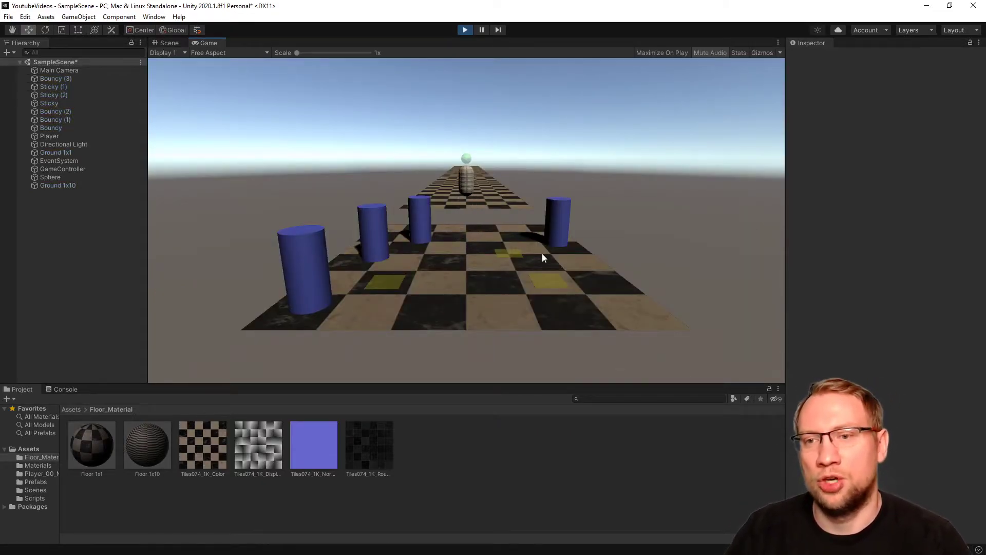
{"action": "left_click", "coordinate": [463, 30]}
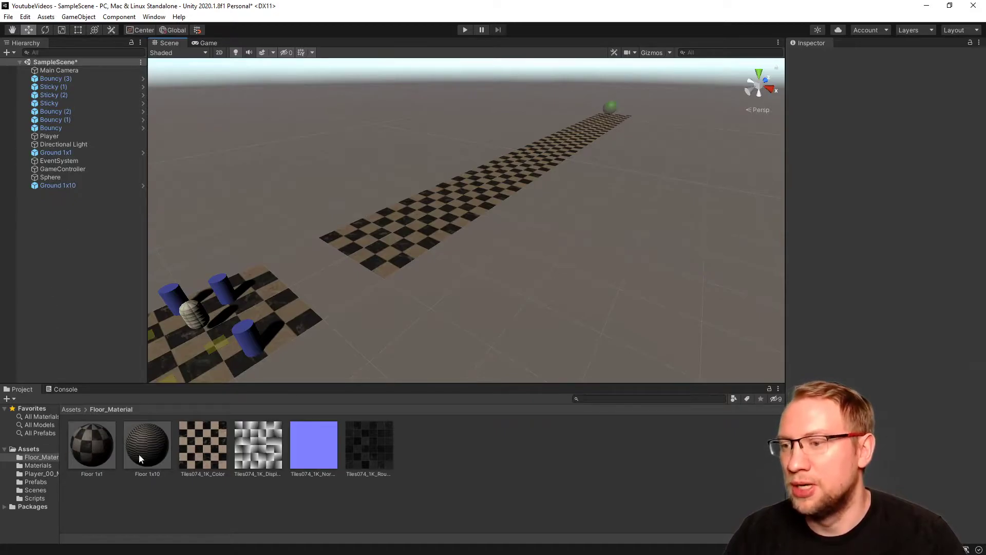
Step: Place a second Ground 1x10 instance from the Prefabs folder beside the long platform, at about X -16.1, Y 0.2, Z 60.1
{"action": "left_click", "coordinate": [27, 449]}
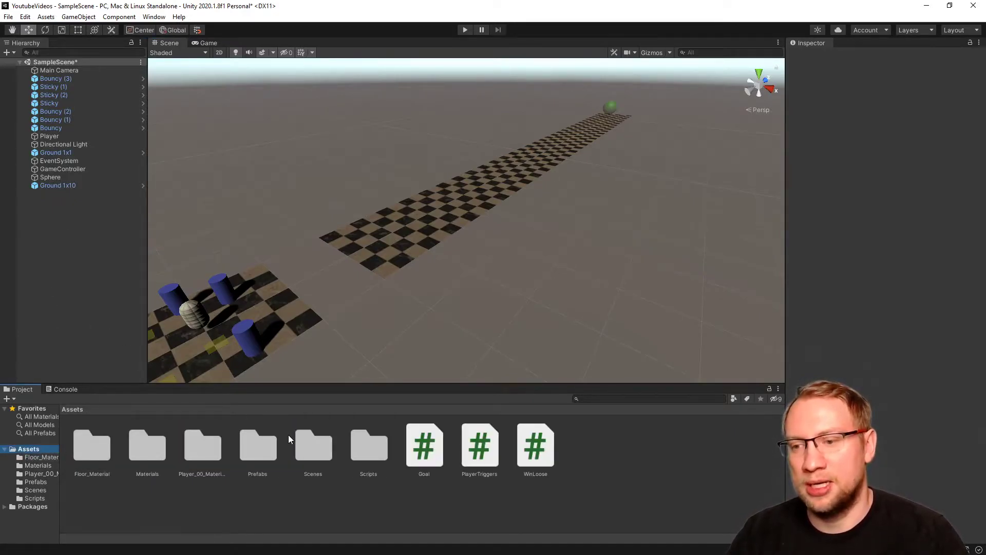
{"action": "double_click", "coordinate": [271, 454]}
{"action": "left_click_drag", "start_coordinate": [206, 445], "coordinate": [596, 195]}
{"action": "right_click_drag", "start_coordinate": [488, 172], "coordinate": [595, 192]}
{"action": "key", "text": "s"}
{"action": "left_click_drag", "start_coordinate": [493, 167], "coordinate": [322, 116]}
{"action": "right_click_drag", "start_coordinate": [323, 116], "coordinate": [430, 176]}
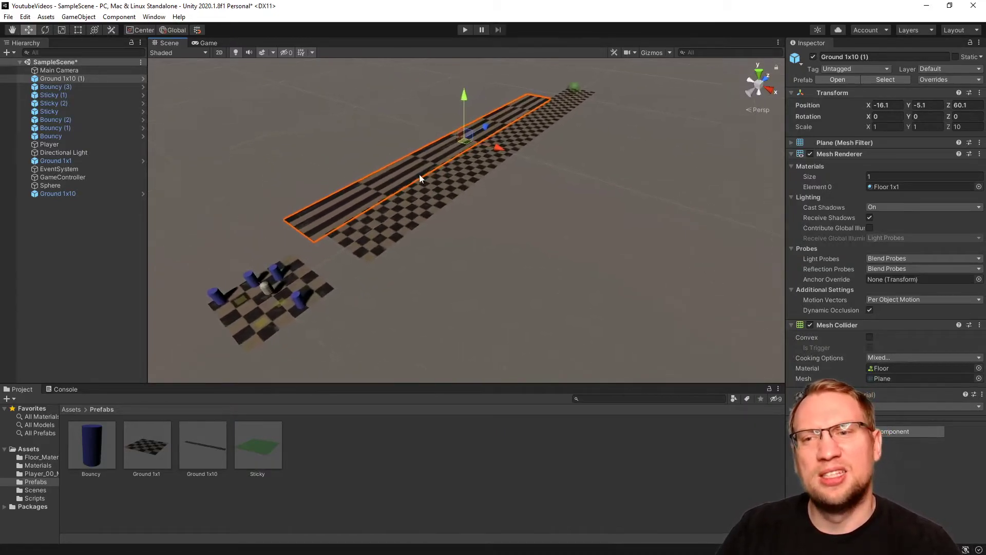
{"action": "left_click_drag", "start_coordinate": [467, 103], "coordinate": [467, 82]}
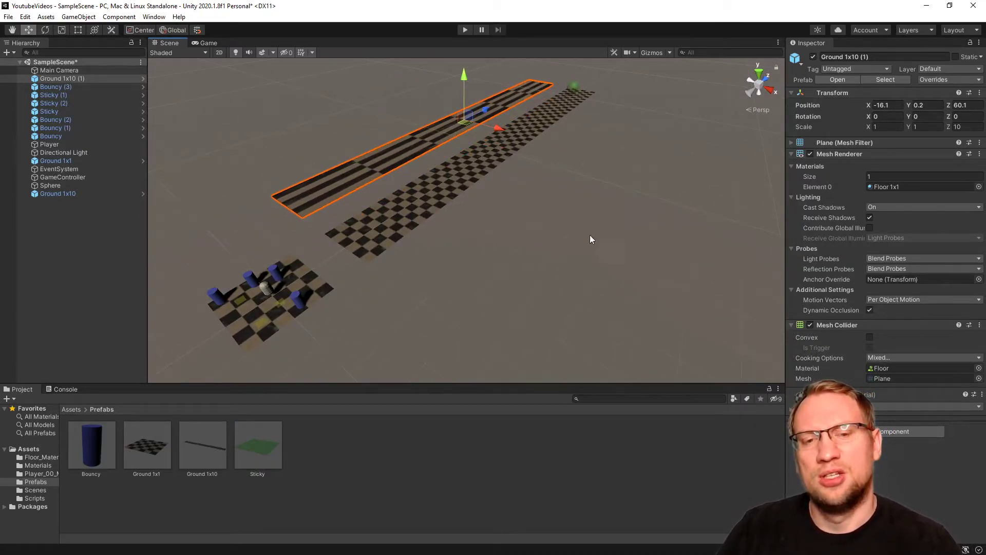
Step: Compare the material assigned to the original Ground 1x10 platform with the one on the new prefab instance
{"action": "left_click", "coordinate": [477, 170]}
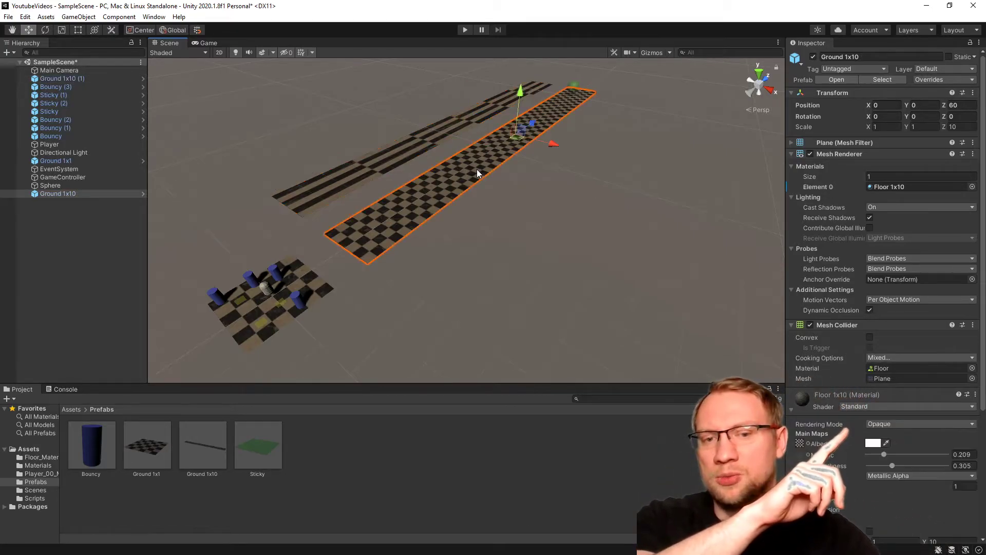
{"action": "left_click", "coordinate": [432, 135]}
{"action": "left_click", "coordinate": [466, 172]}
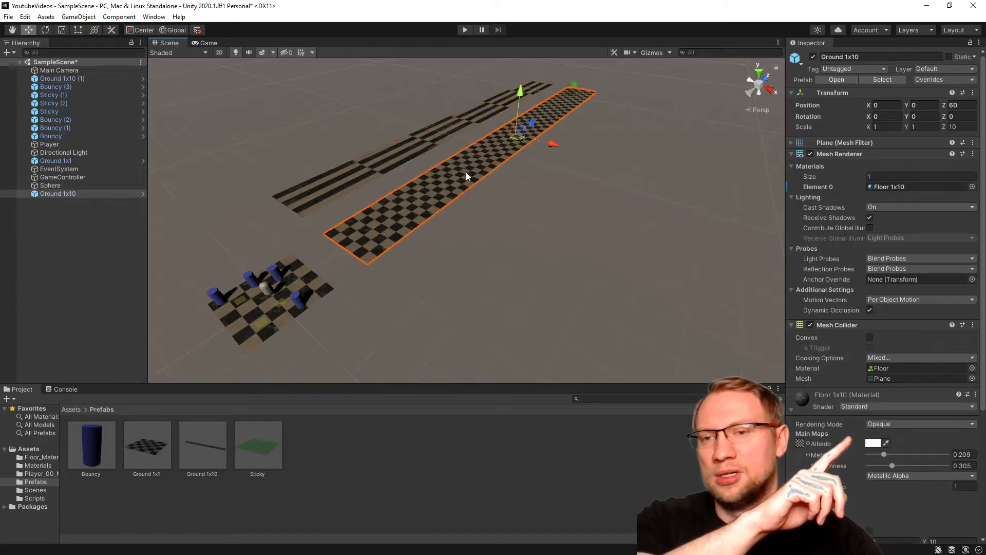
{"action": "left_click", "coordinate": [439, 140]}
{"action": "left_click", "coordinate": [469, 179]}
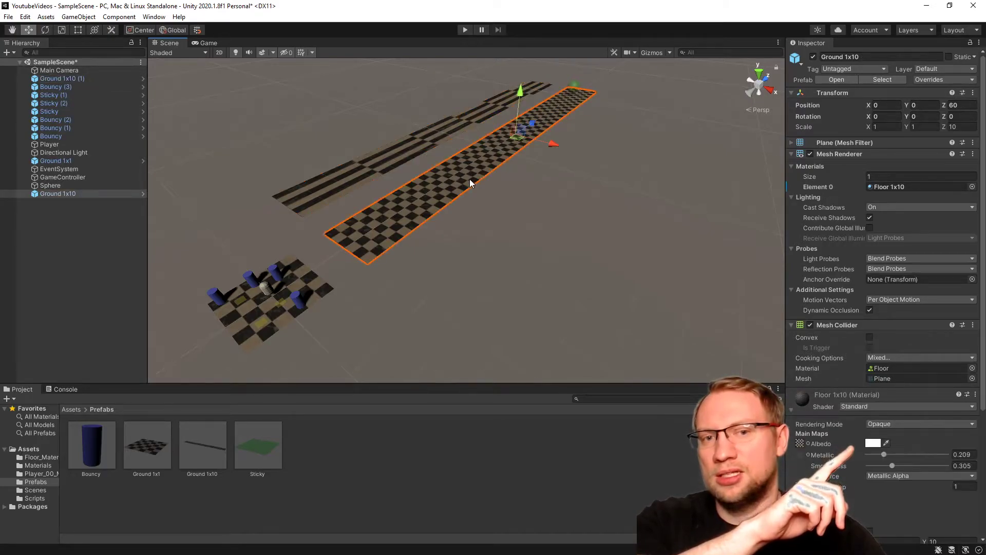
{"action": "left_click", "coordinate": [426, 144]}
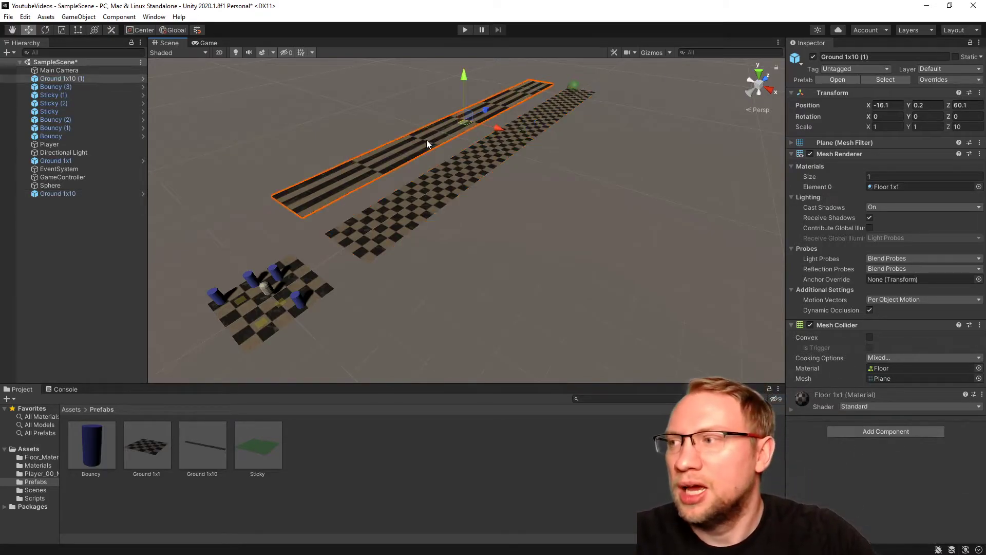
{"action": "left_click", "coordinate": [442, 169]}
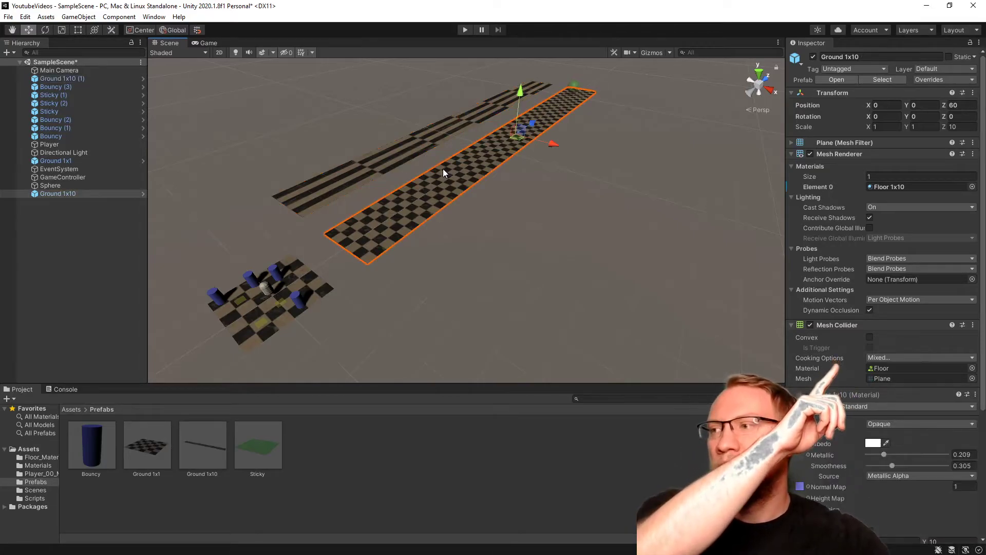
{"action": "left_click", "coordinate": [392, 147]}
Step: Apply the original long platform's Floor 1x10 material override to the Ground 1x10 prefab
{"action": "left_click", "coordinate": [501, 180]}
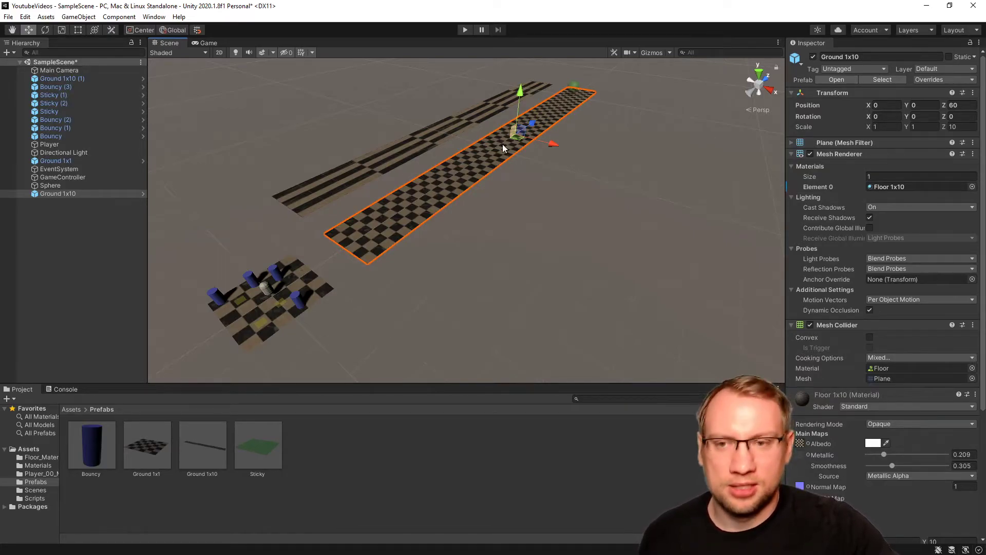
{"action": "right_click", "coordinate": [828, 188]}
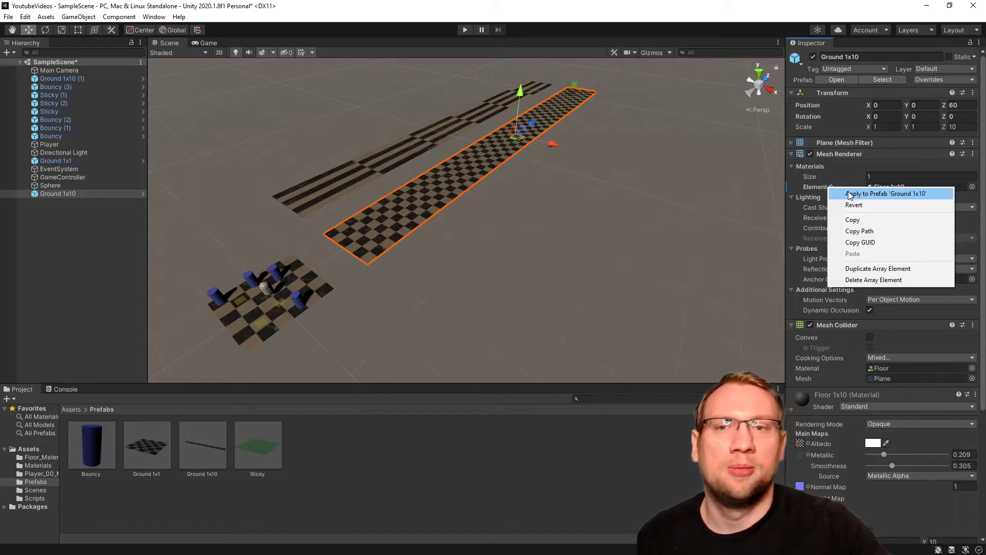
{"action": "left_click", "coordinate": [849, 195]}
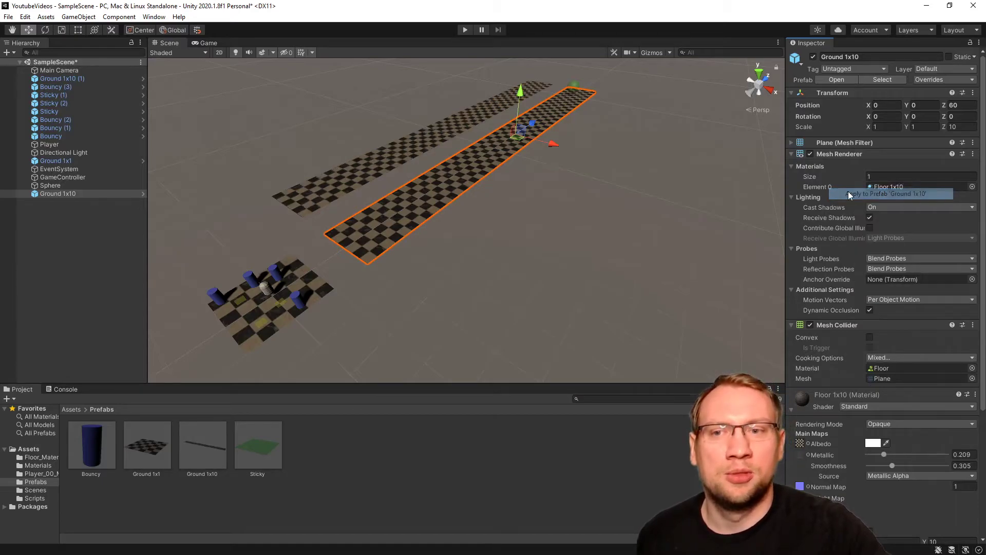
Step: Delete the extra Ground 1x10 platform beside the original, as well as a freshly placed test instance of the same prefab
{"action": "left_click", "coordinate": [424, 148]}
{"action": "key", "text": "Delete"}
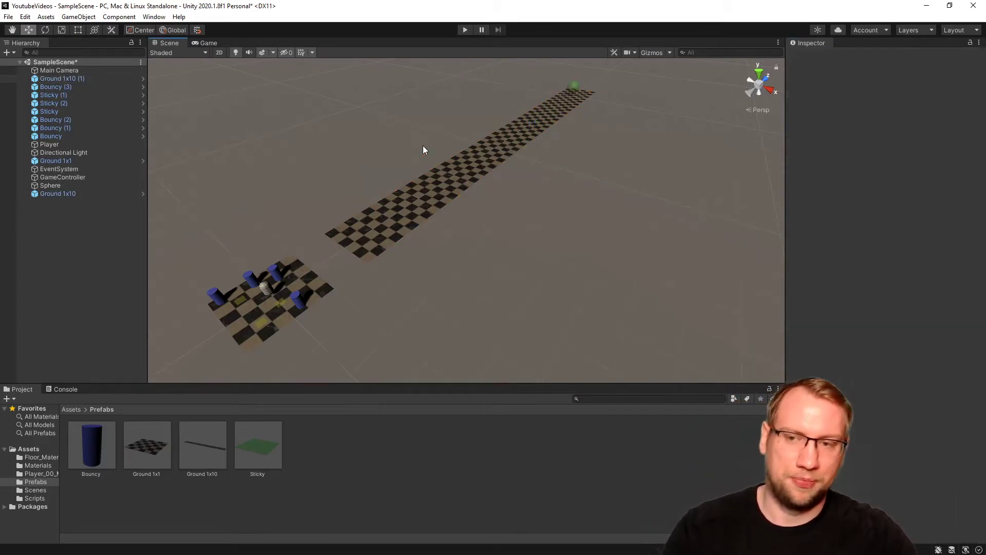
{"action": "left_click_drag", "start_coordinate": [197, 440], "coordinate": [482, 245]}
{"action": "key", "text": "Delete"}
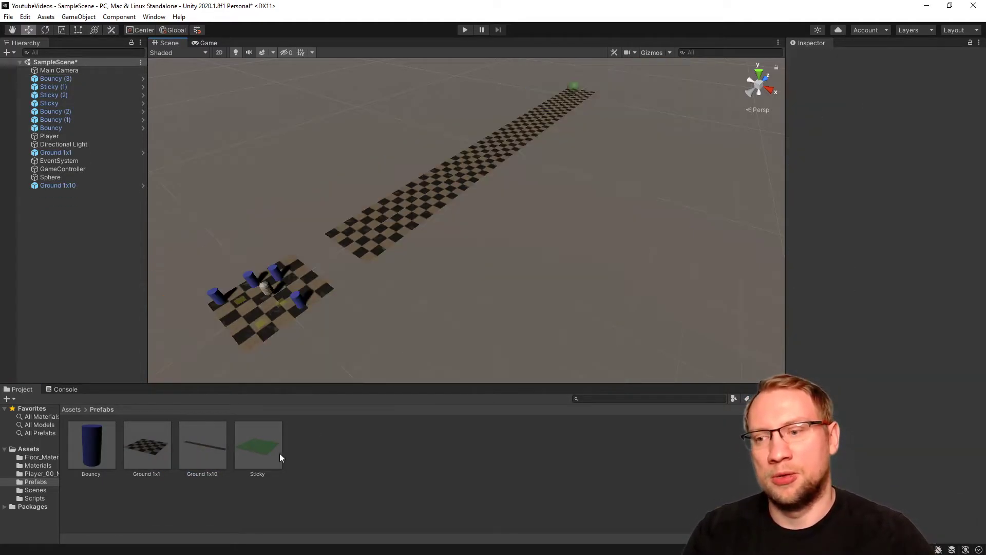
Step: Save the scene, test-run the lengthened level with the gap and goal sphere, and stop the game
{"action": "left_click_drag", "start_coordinate": [302, 434], "coordinate": [475, 208]}
{"action": "key", "text": "Delete"}
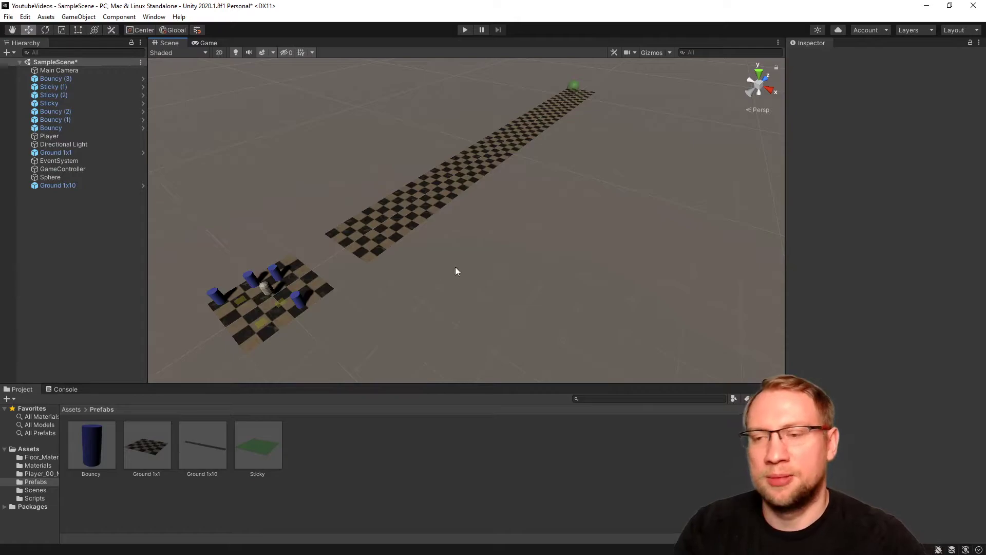
{"action": "left_click_drag", "start_coordinate": [546, 213], "coordinate": [477, 195], "text": "alt"}
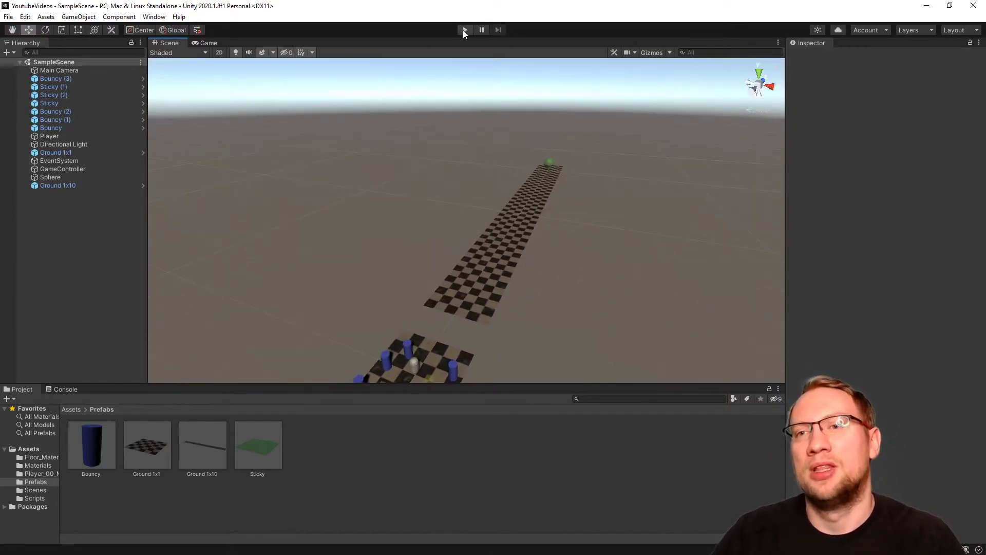
{"action": "left_click", "coordinate": [464, 29]}
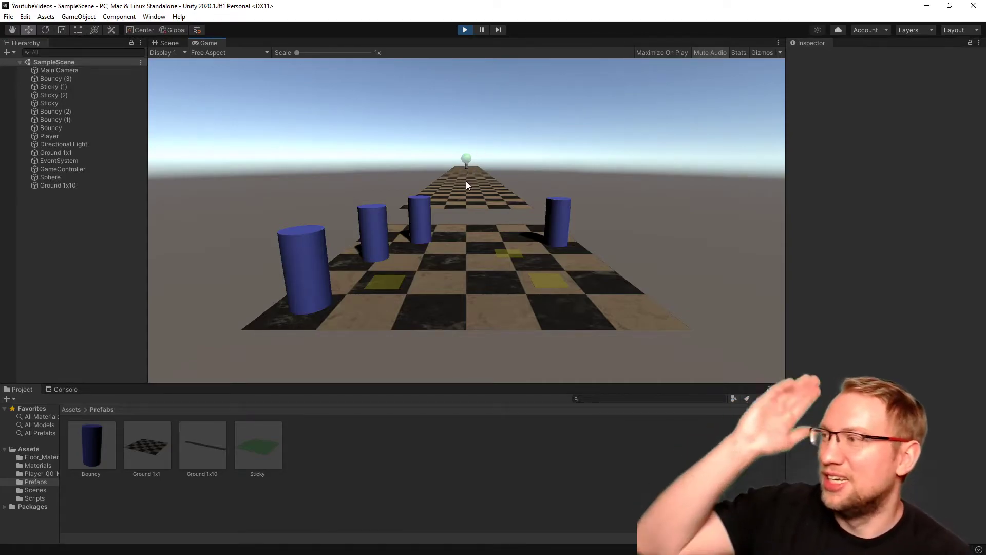
{"action": "left_click", "coordinate": [464, 30]}
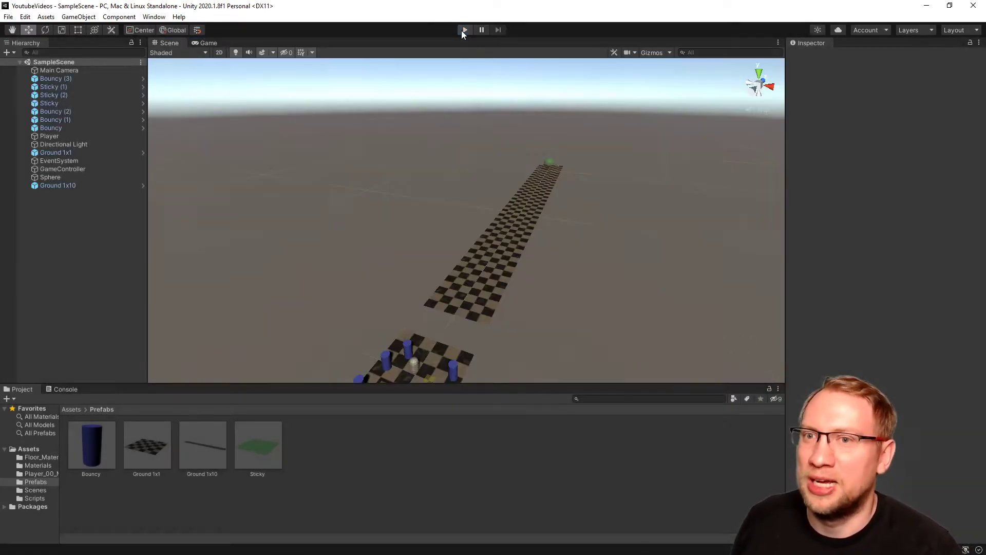
{"action": "left_click", "coordinate": [8, 17]}
{"action": "left_click", "coordinate": [76, 162]}
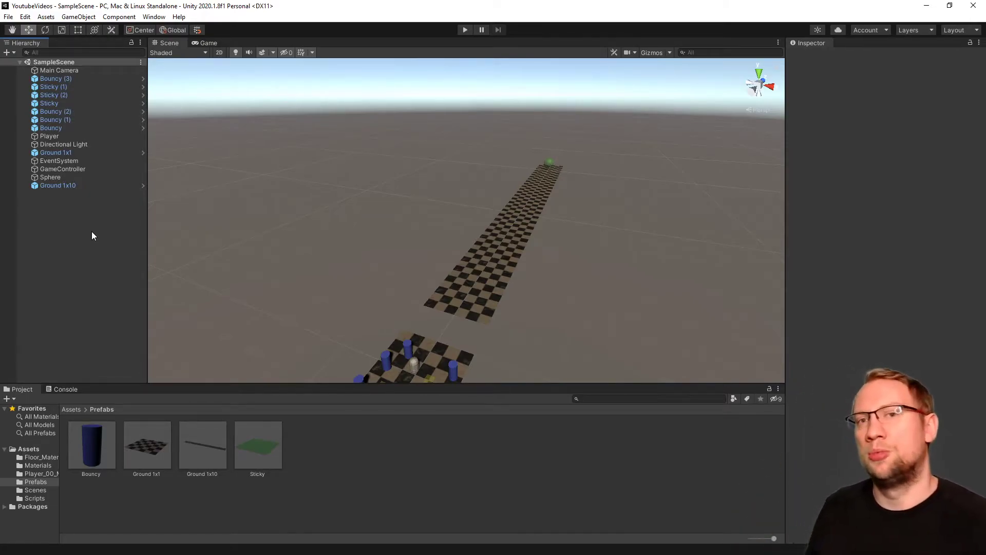
Step: Make the Main Camera a child of the Player and compare the transforms of both objects
{"action": "right_click_drag", "start_coordinate": [444, 170], "coordinate": [523, 159]}
{"action": "left_click", "coordinate": [450, 204]}
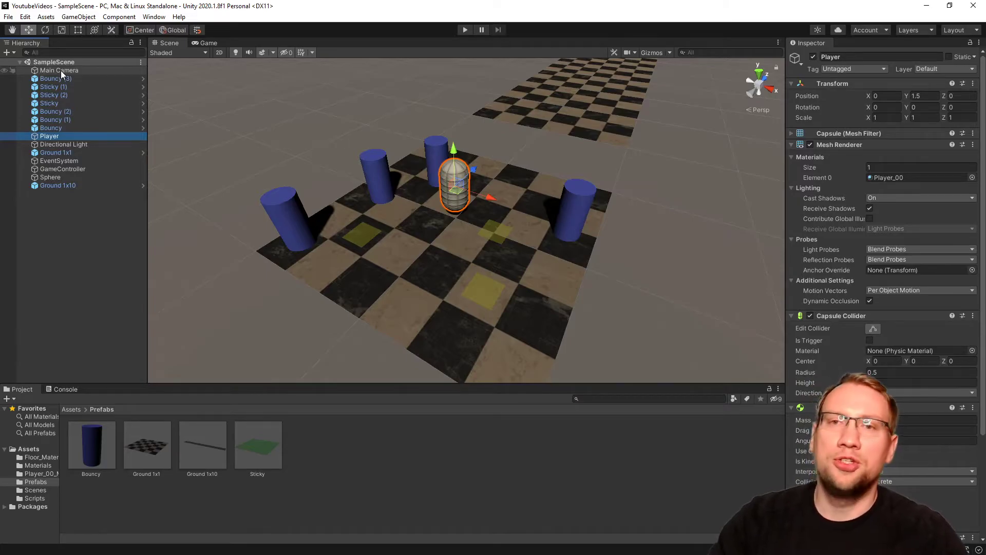
{"action": "left_click_drag", "start_coordinate": [61, 70], "coordinate": [69, 137]}
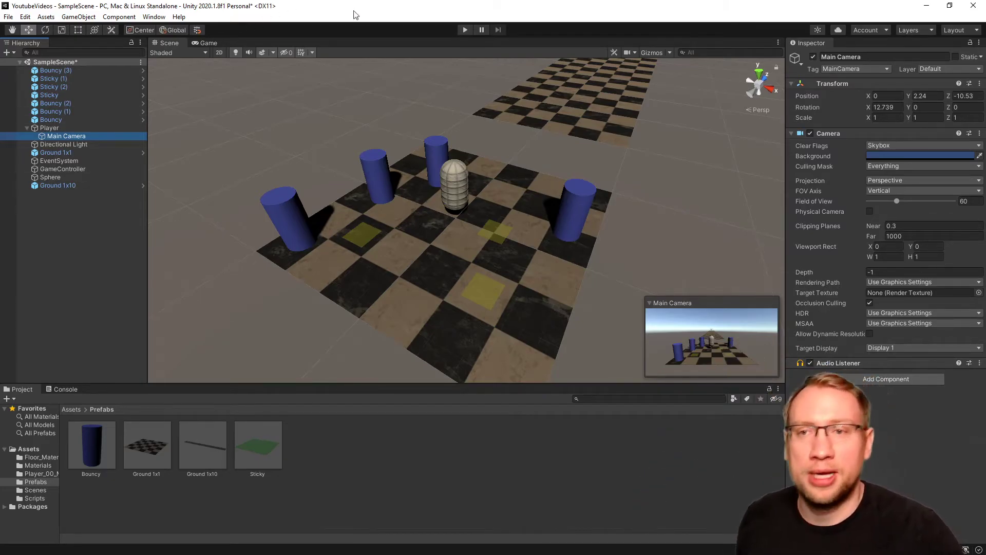
{"action": "left_click", "coordinate": [52, 128]}
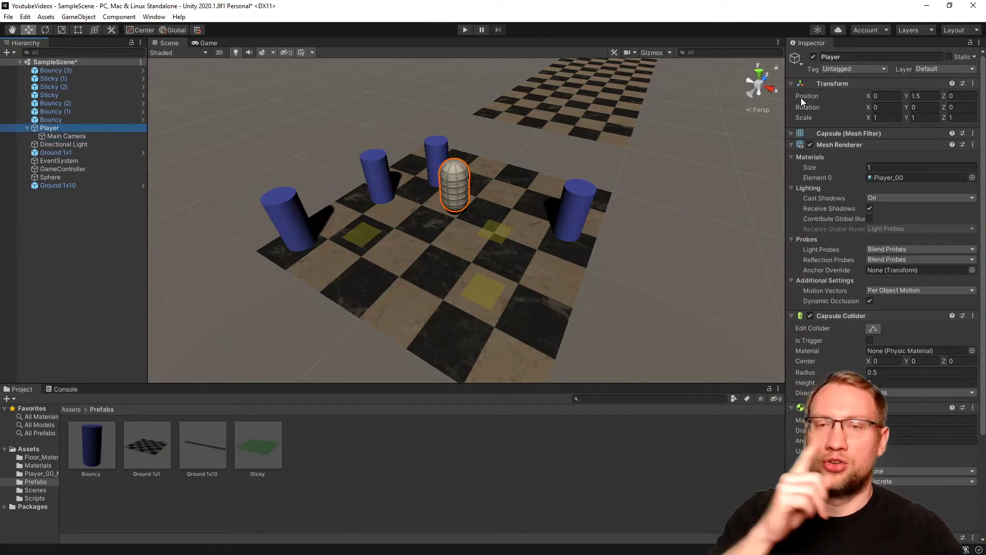
{"action": "left_click", "coordinate": [98, 136]}
{"action": "left_click", "coordinate": [97, 128]}
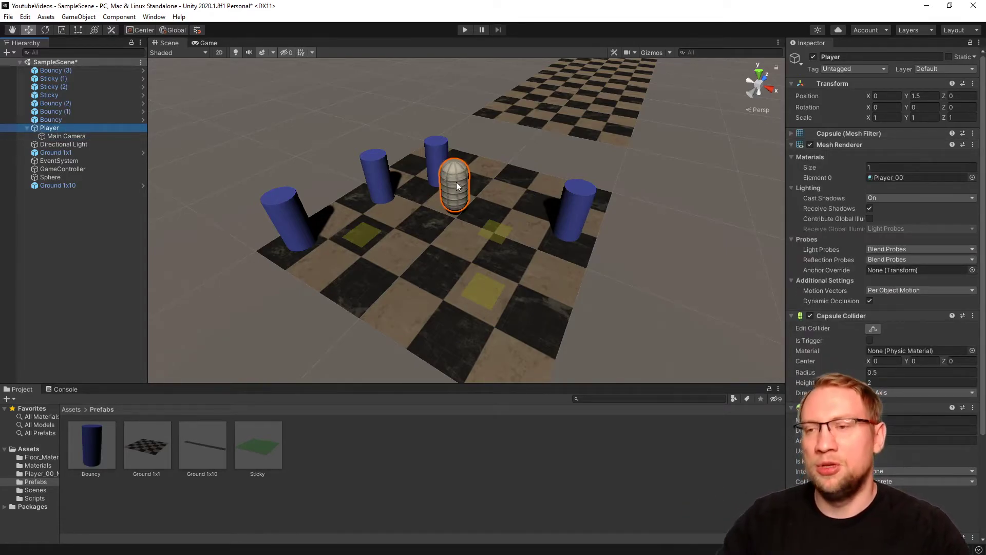
Step: Dock the Game view side by side with the Scene view and adjust the split between them
{"action": "left_click", "coordinate": [200, 44]}
{"action": "left_click_drag", "start_coordinate": [630, 161], "coordinate": [608, 204]}
{"action": "left_click_drag", "start_coordinate": [573, 166], "coordinate": [518, 169]}
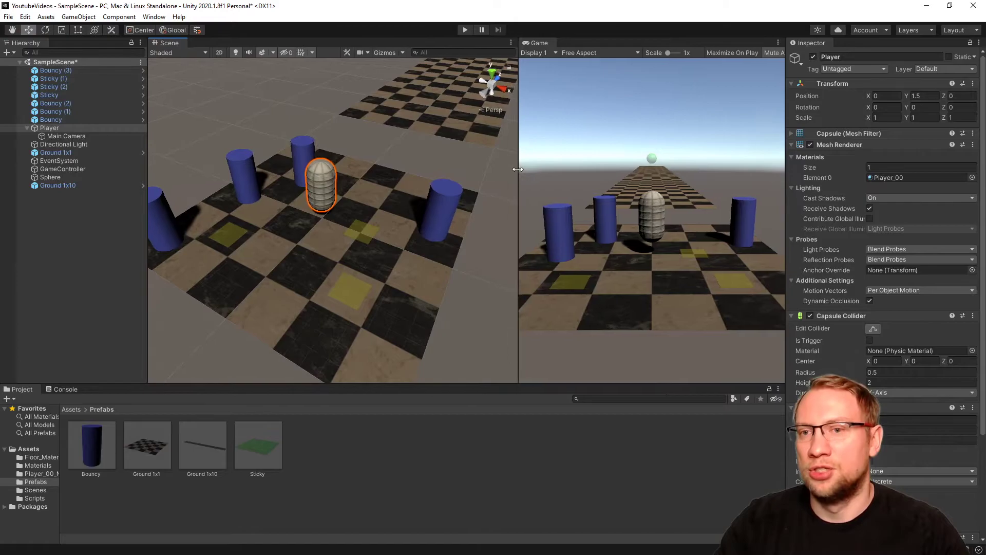
{"action": "left_click_drag", "start_coordinate": [519, 132], "coordinate": [501, 133]}
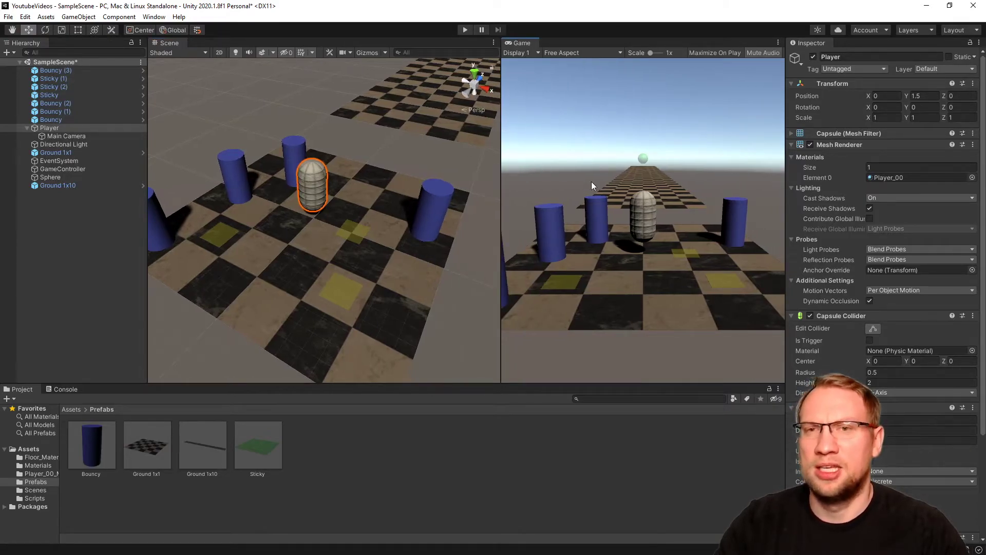
Step: Switch the tool handle position to Pivot and move the Player back along Z to -1.46
{"action": "right_click_drag", "start_coordinate": [336, 192], "coordinate": [354, 118]}
{"action": "left_click", "coordinate": [66, 136]}
{"action": "left_click", "coordinate": [78, 129]}
{"action": "right_click_drag", "start_coordinate": [346, 194], "coordinate": [405, 181]}
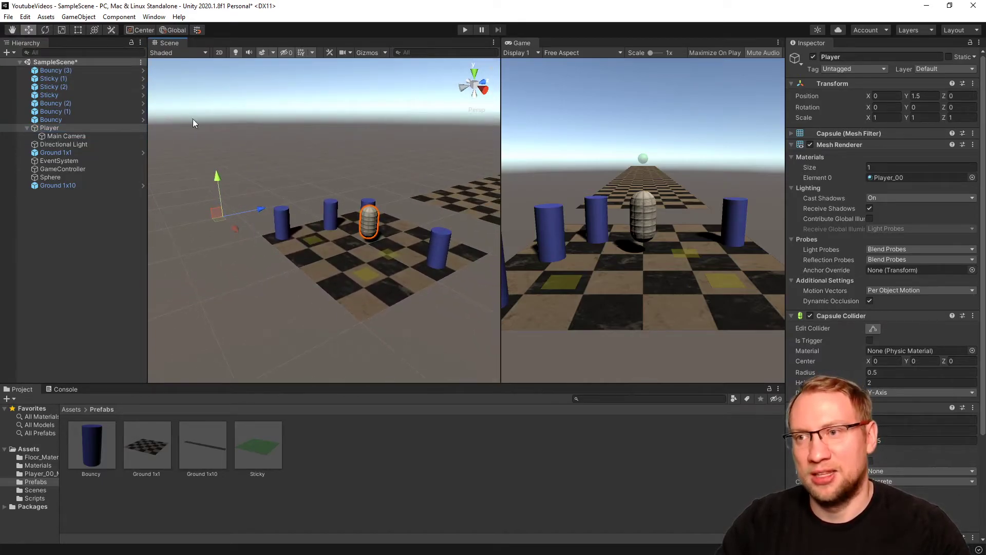
{"action": "left_click", "coordinate": [139, 29]}
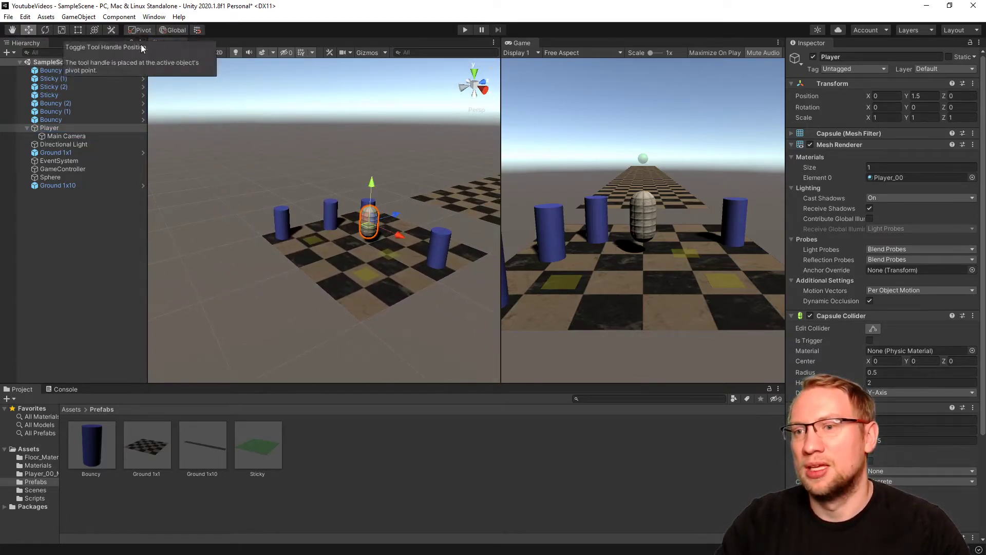
{"action": "key", "text": "f"}
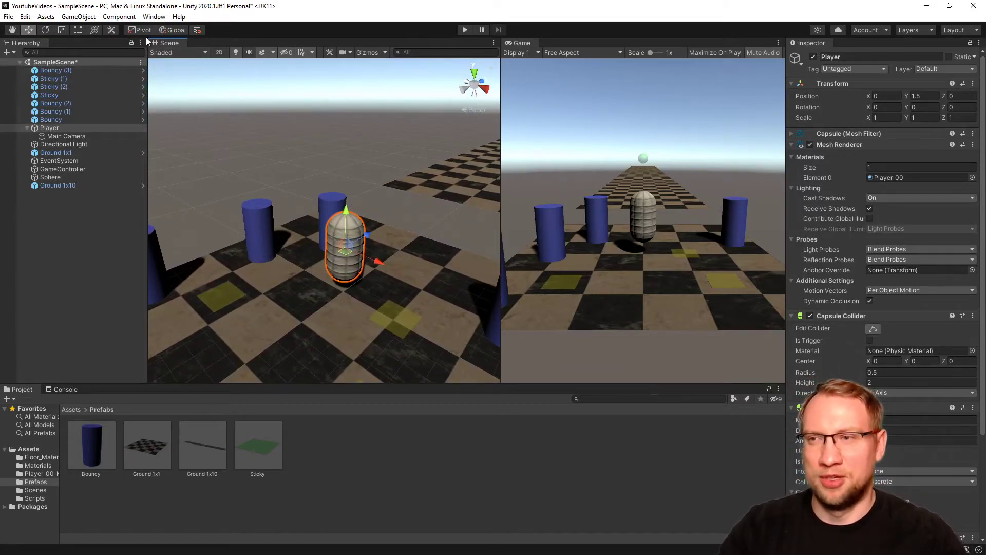
{"action": "scroll", "coordinate": [455, 201], "scroll_direction": "down", "scroll_amount": 5}
{"action": "left_click_drag", "start_coordinate": [357, 187], "coordinate": [335, 188]}
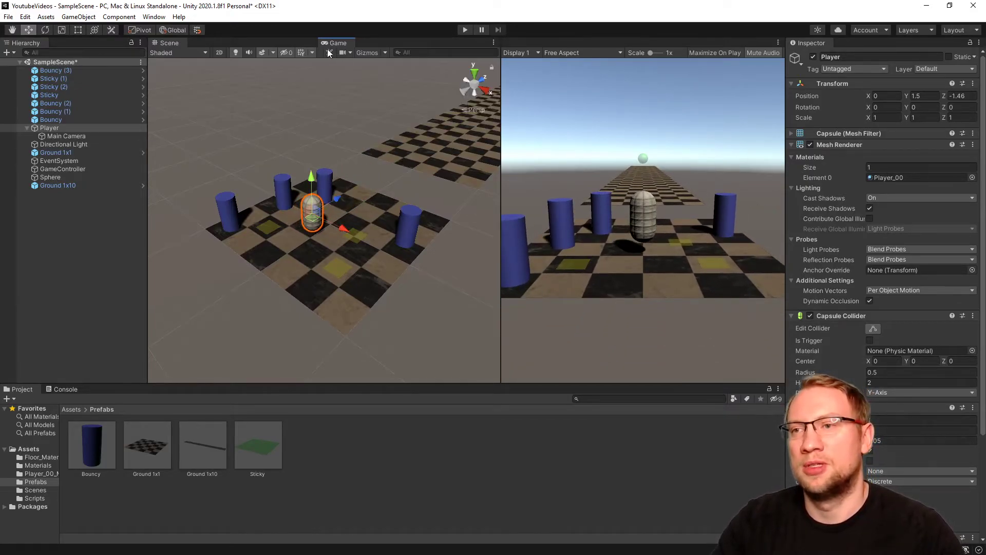
Step: Dock the Game view back with the Scene view and play-test running, jumping and hitting obstacles with the camera attached to the Player
{"action": "left_click_drag", "start_coordinate": [328, 52], "coordinate": [208, 44]}
{"action": "key", "text": "ctrl+p"}
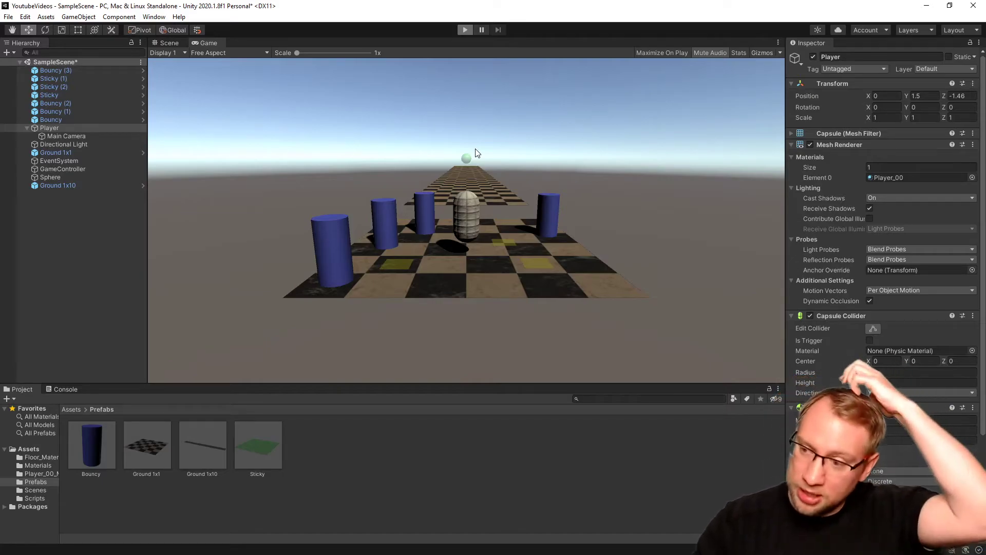
{"action": "key", "text": "w"}
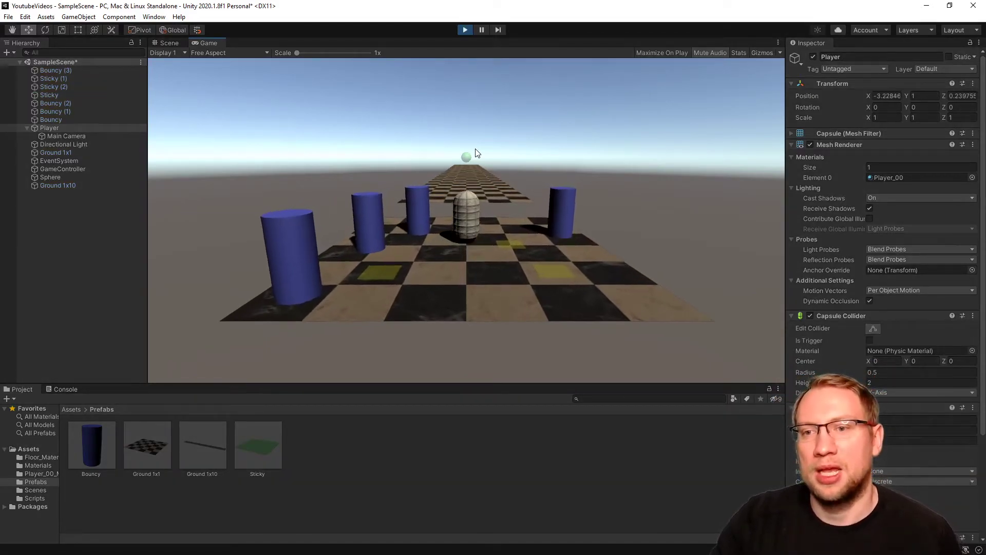
{"action": "key", "text": "space"}
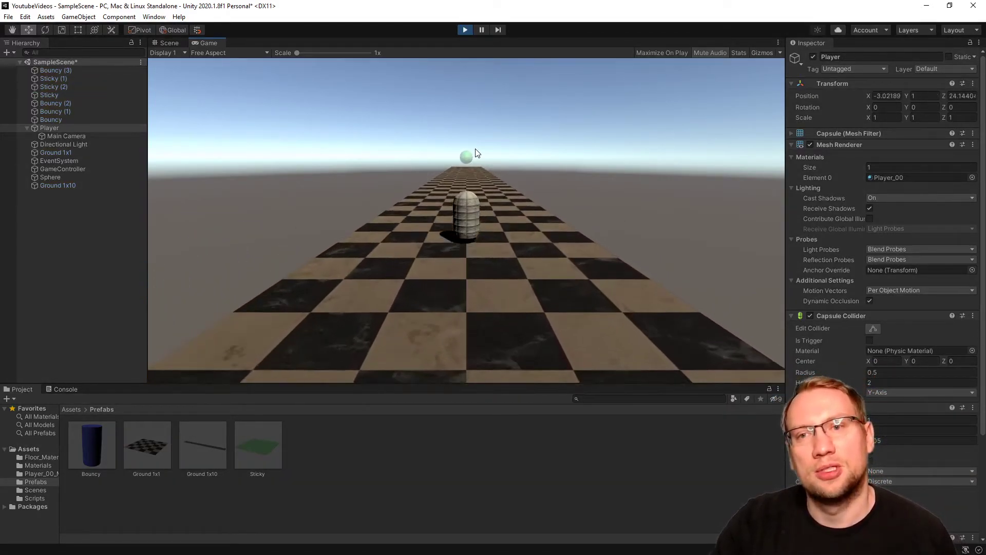
{"action": "key", "text": "s"}
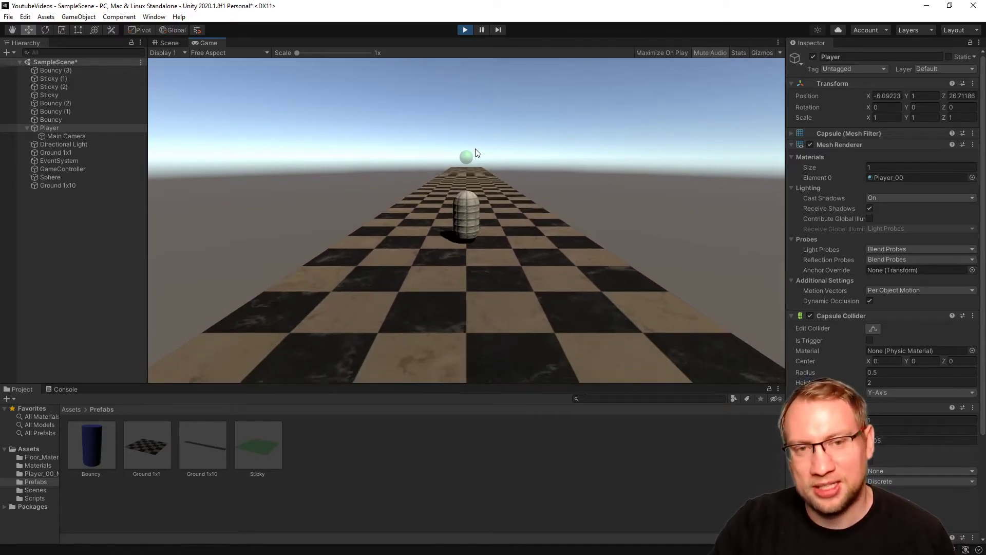
{"action": "key", "text": "space"}
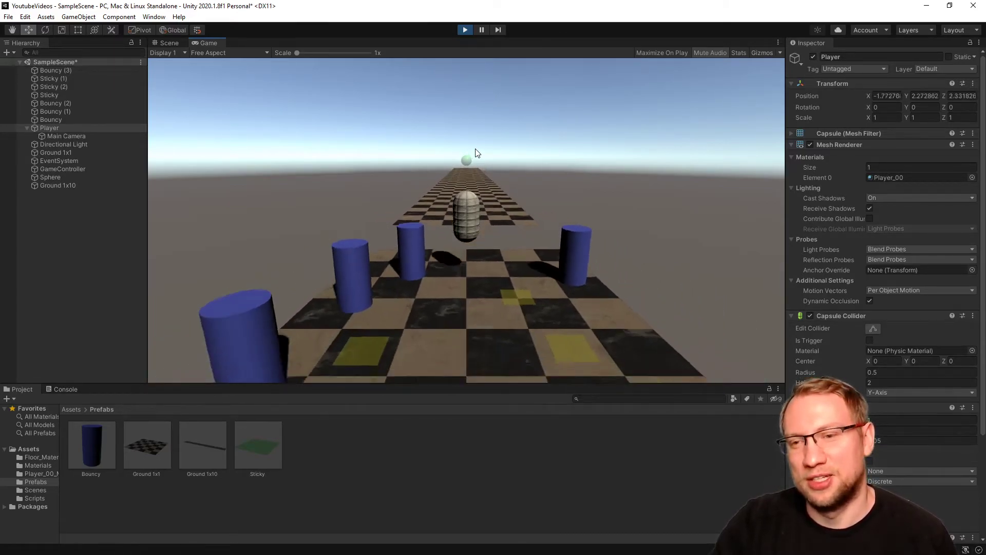
{"action": "key", "text": "a"}
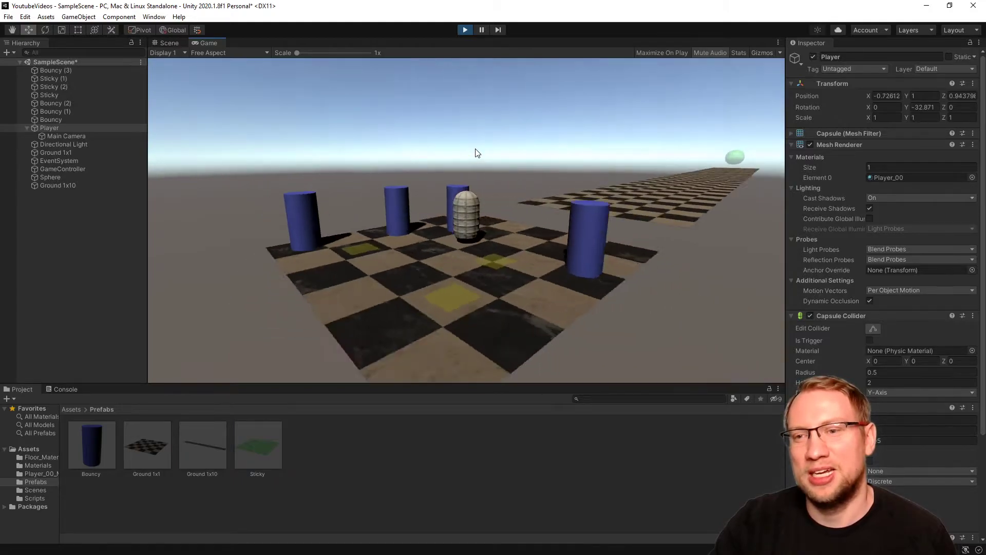
{"action": "key", "text": "a"}
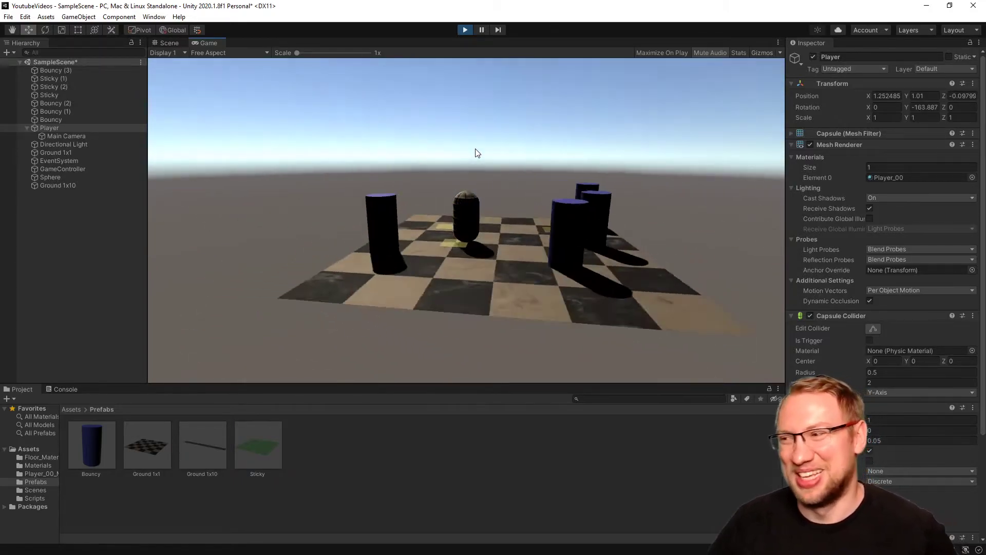
{"action": "key", "text": "a"}
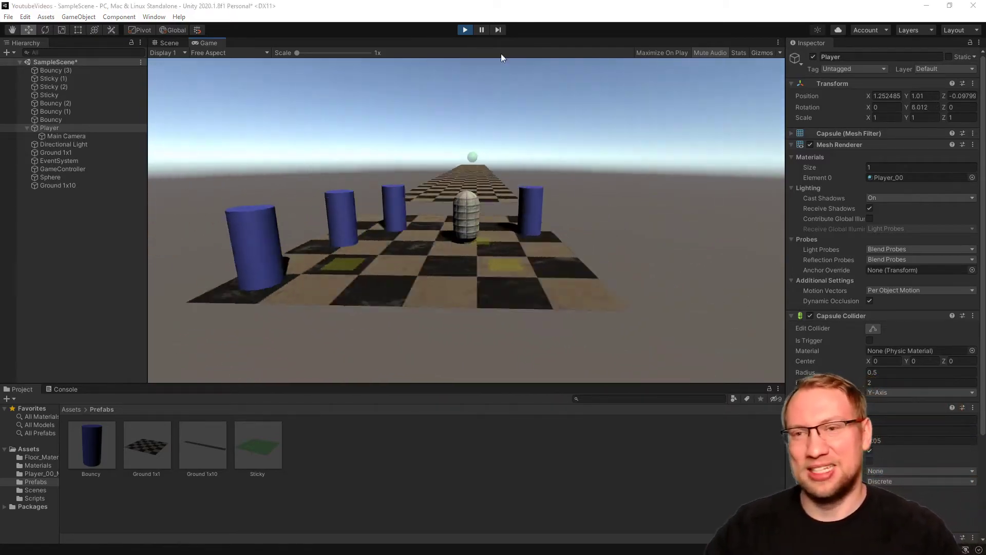
{"action": "left_click", "coordinate": [465, 30]}
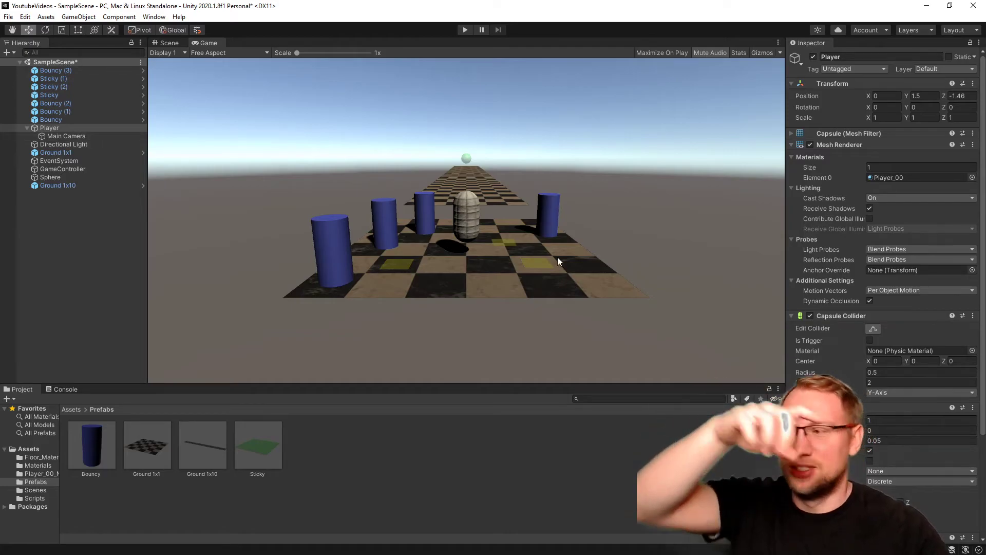
Step: Freeze the Y rotation in the constraints of the Player's Rigidbody
{"action": "scroll", "coordinate": [858, 339], "scroll_direction": "down", "scroll_amount": 4}
{"action": "left_click", "coordinate": [884, 382]}
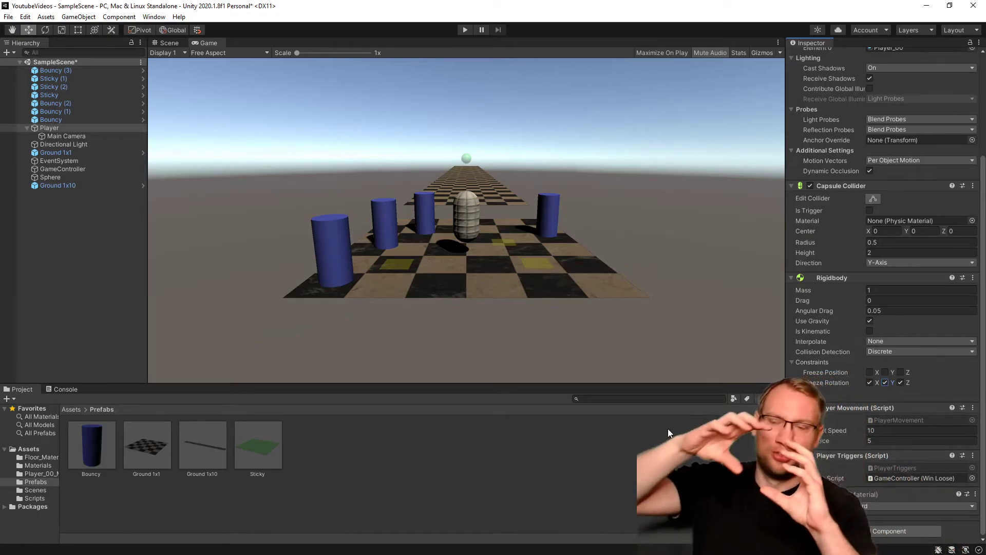
Step: Create an empty object in the scene, place the Player and Main Camera under it as siblings, and inspect the parent and Player settings
{"action": "left_click", "coordinate": [67, 223]}
{"action": "right_click", "coordinate": [64, 217]}
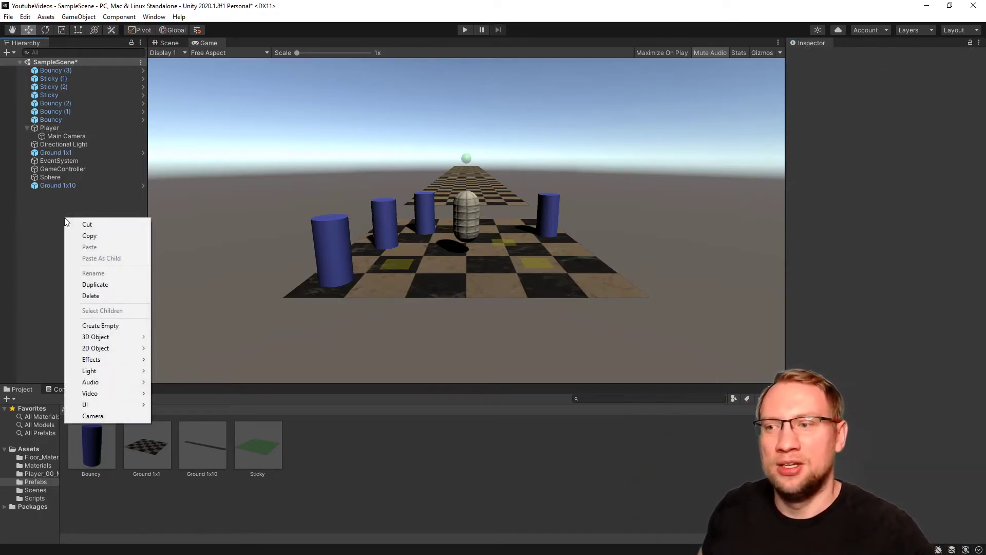
{"action": "left_click", "coordinate": [96, 325]}
{"action": "left_click_drag", "start_coordinate": [54, 128], "coordinate": [78, 177]}
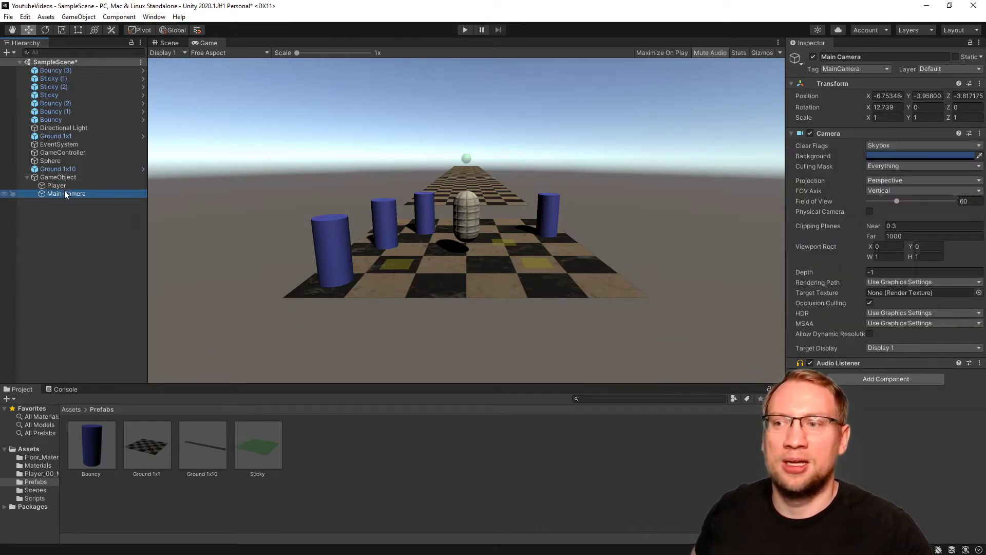
{"action": "left_click", "coordinate": [64, 178]}
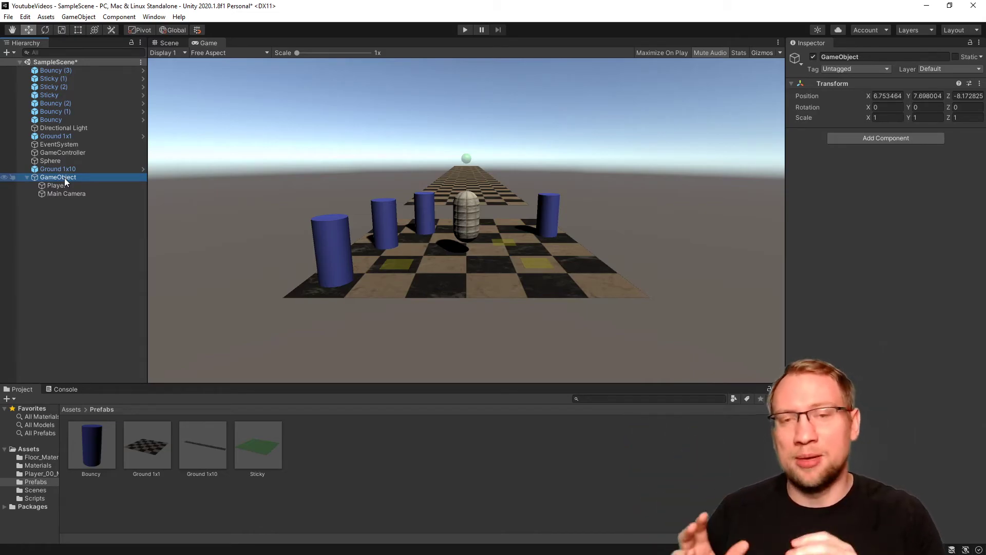
{"action": "left_click", "coordinate": [75, 185]}
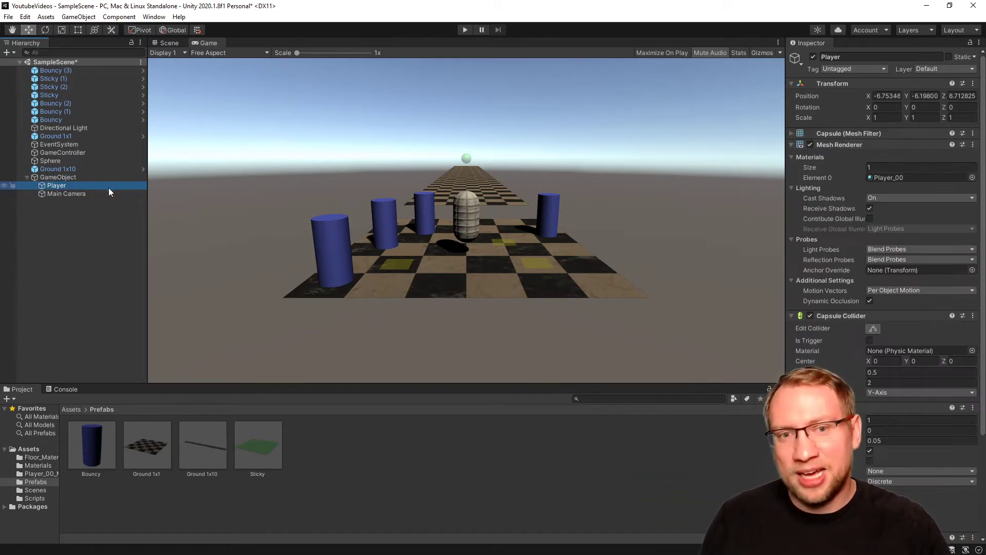
{"action": "left_click", "coordinate": [869, 208]}
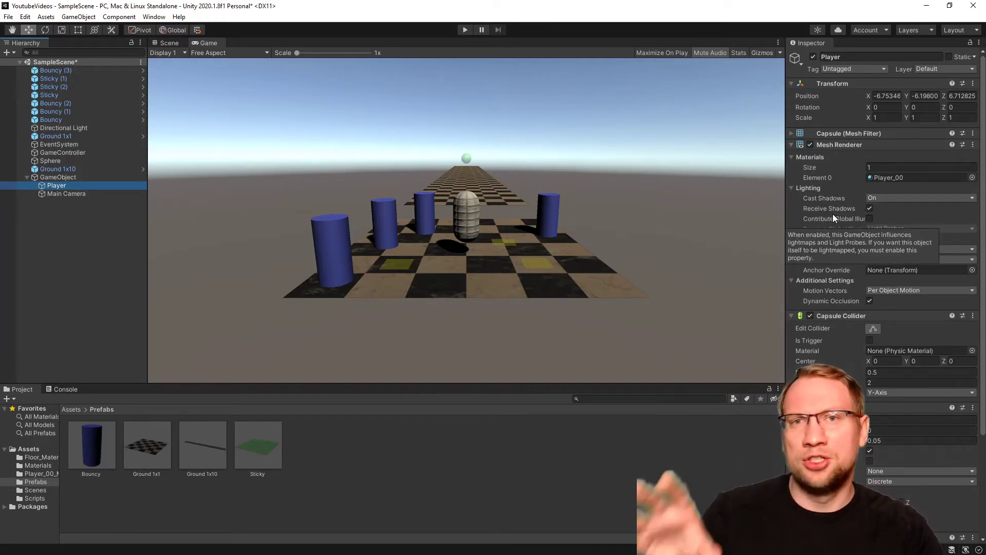
Step: Take the Player out of the empty parent with the Main Camera as its child again, and delete the empty GameObject
{"action": "left_click", "coordinate": [63, 177]}
{"action": "left_click_drag", "start_coordinate": [66, 193], "coordinate": [64, 175]}
{"action": "left_click", "coordinate": [60, 194]}
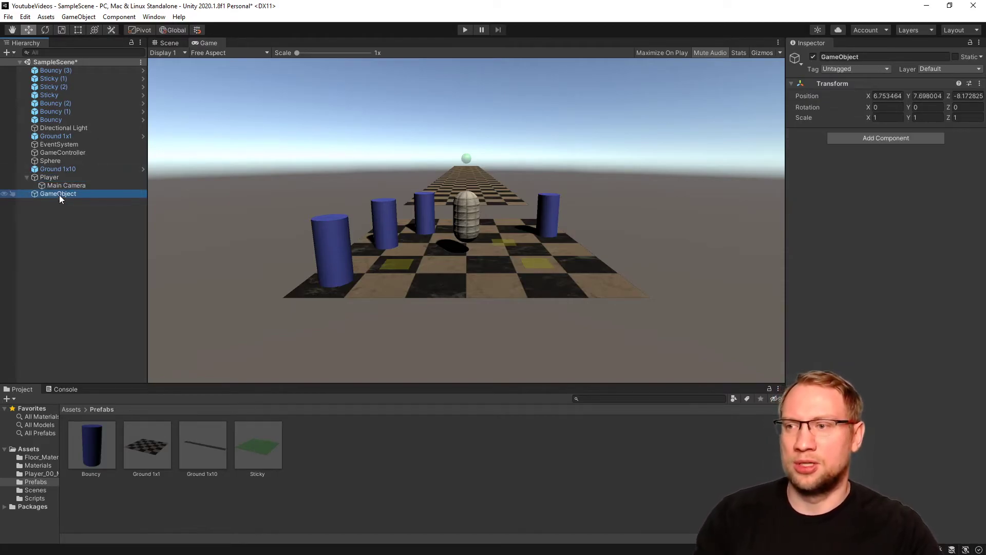
{"action": "left_click", "coordinate": [80, 212]}
Step: Move the Main Camera to Y 4.45, Z -7.66, tilt it down to X rotation 23.585, and run the game
{"action": "left_click", "coordinate": [54, 185]}
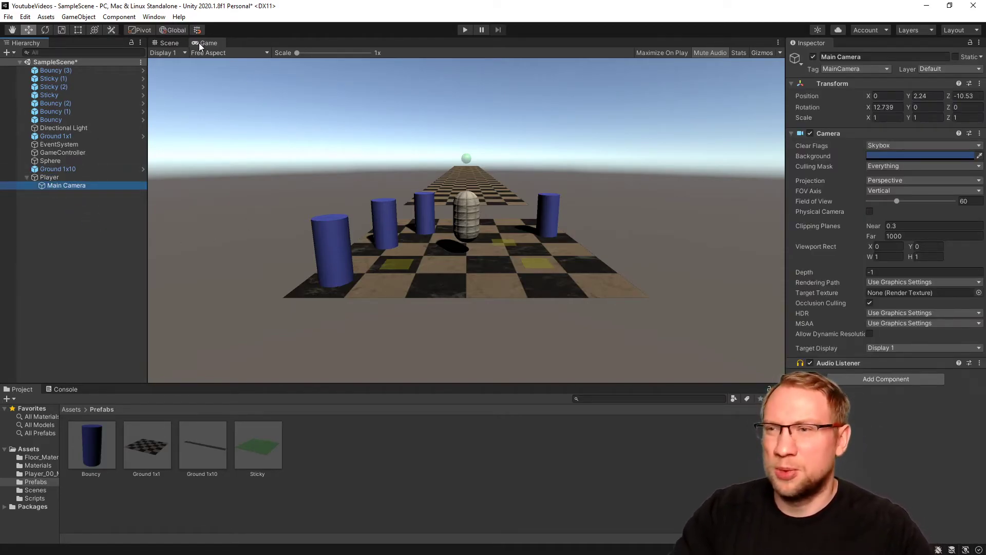
{"action": "left_click", "coordinate": [174, 46]}
{"action": "left_click_drag", "start_coordinate": [450, 225], "coordinate": [297, 133], "text": "alt"}
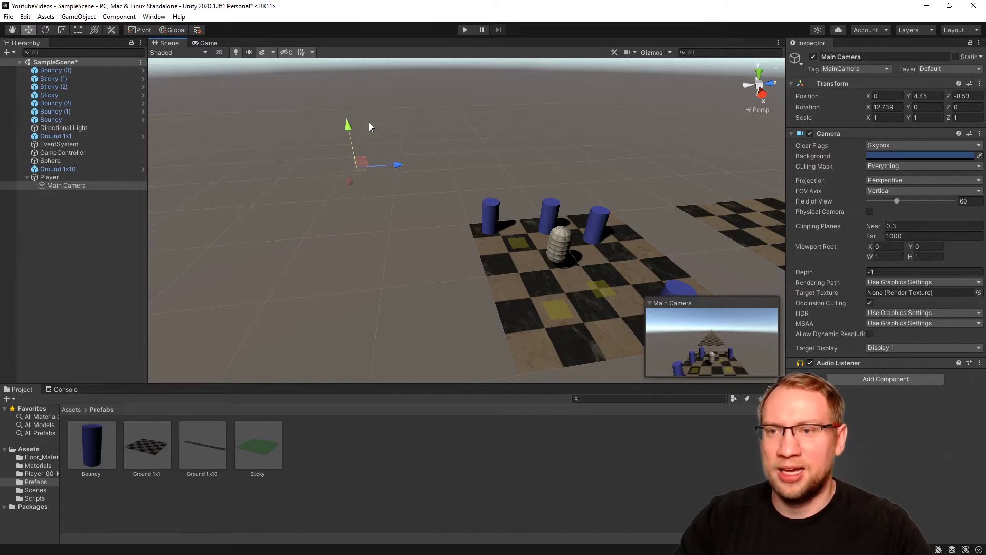
{"action": "left_click_drag", "start_coordinate": [363, 122], "coordinate": [377, 128]}
{"action": "key", "text": "w"}
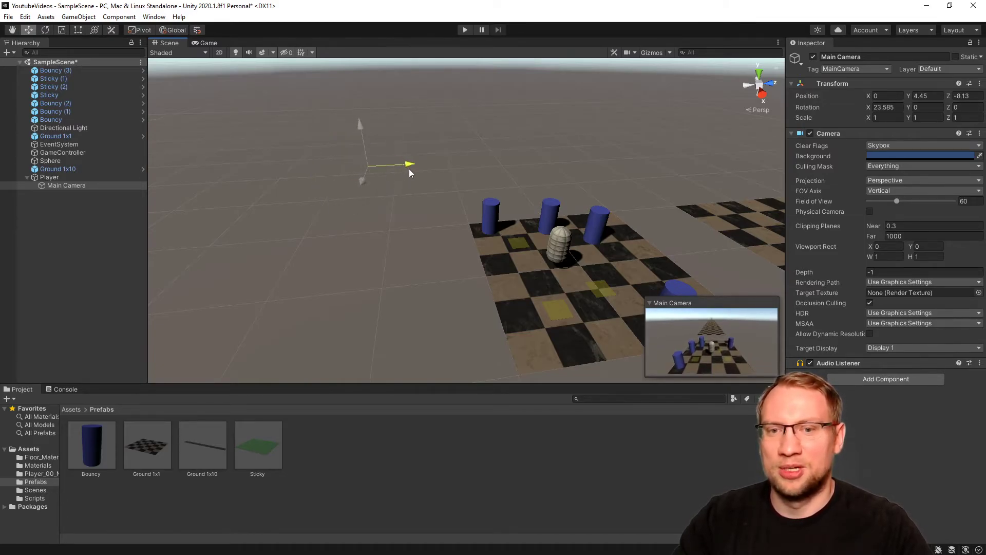
{"action": "left_click", "coordinate": [465, 30]}
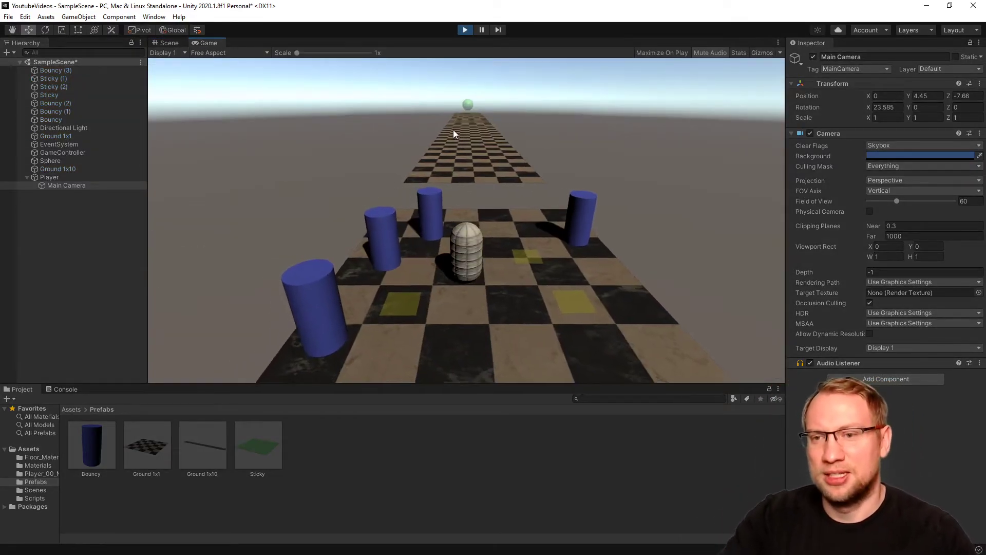
Step: Test the follow camera by driving the player around the start platform and onto the long ground, and stop the game
{"action": "key", "text": "w"}
{"action": "key", "text": "a"}
{"action": "key", "text": "s"}
{"action": "key", "text": "d"}
{"action": "key", "text": "w"}
{"action": "key", "text": "w"}
{"action": "key", "text": "w"}
{"action": "key", "text": "w"}
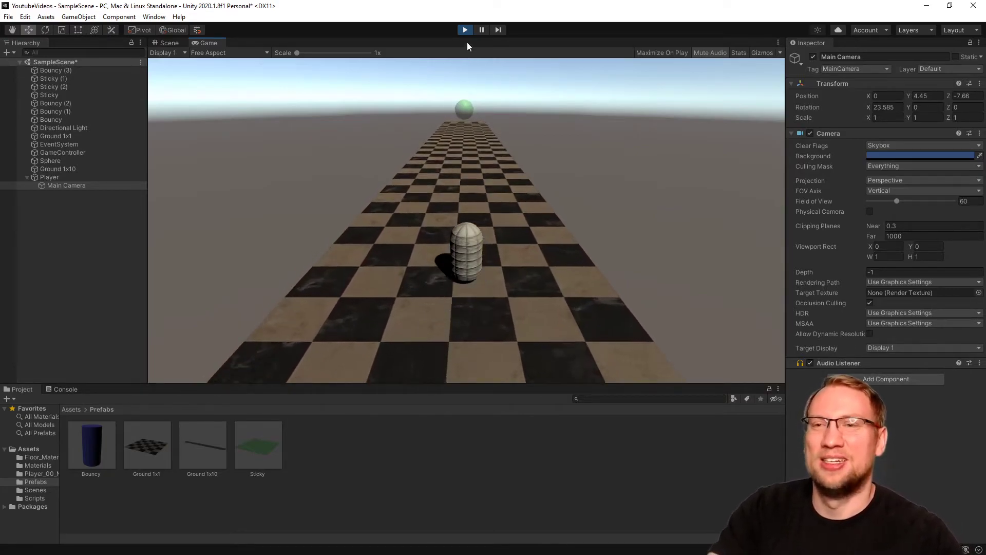
{"action": "left_click", "coordinate": [464, 30]}
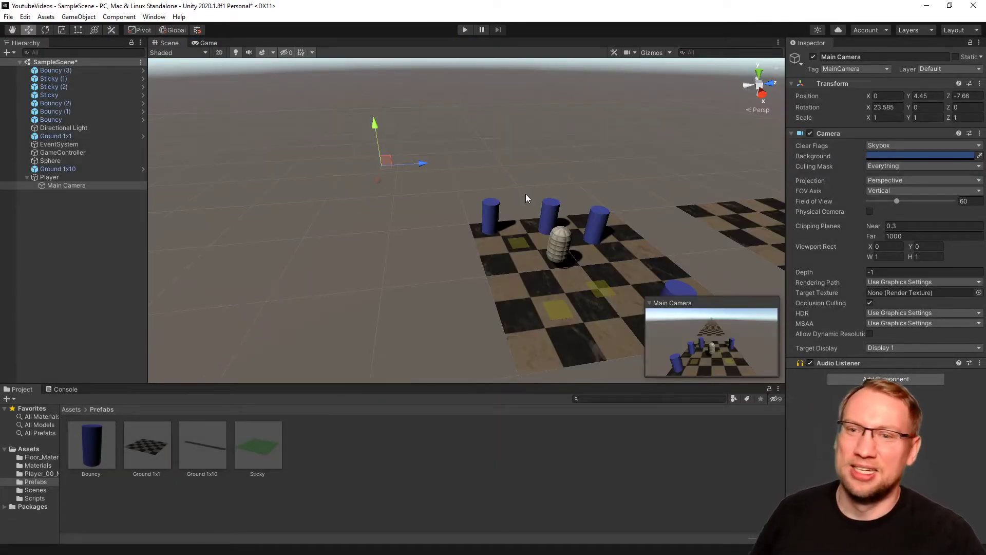
Step: Deselect the Main Camera and save the scene
{"action": "left_click", "coordinate": [78, 280]}
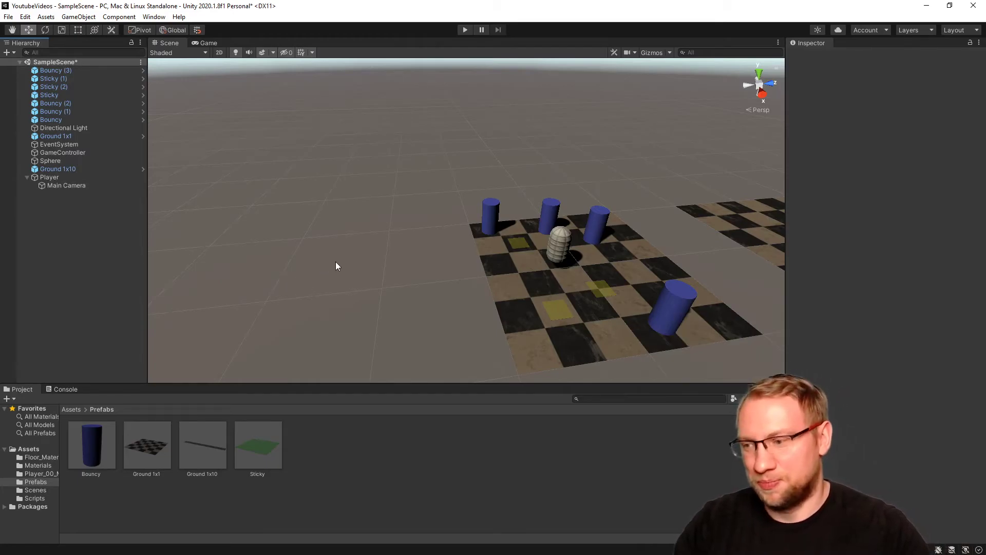
{"action": "key", "text": "ctrl+s"}
Step: Examine the level from several angles, including the Bouncy pillars, the Ground 1x1 platform and the gap before the long ground
{"action": "right_click_drag", "start_coordinate": [332, 261], "coordinate": [554, 242]}
{"action": "key", "text": "w"}
{"action": "key", "text": "s"}
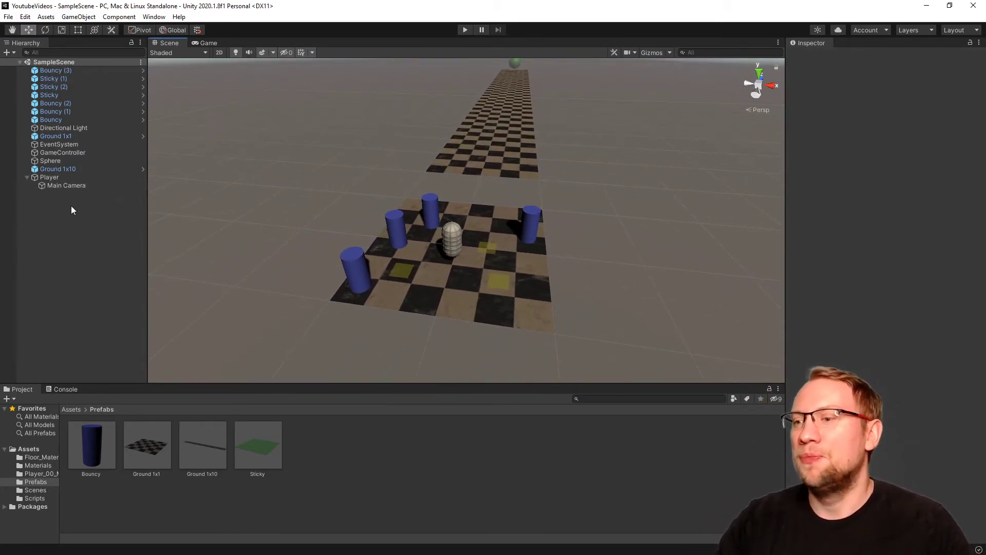
{"action": "left_click", "coordinate": [70, 413]}
{"action": "right_click_drag", "start_coordinate": [237, 315], "coordinate": [473, 288]}
{"action": "left_click", "coordinate": [471, 289]}
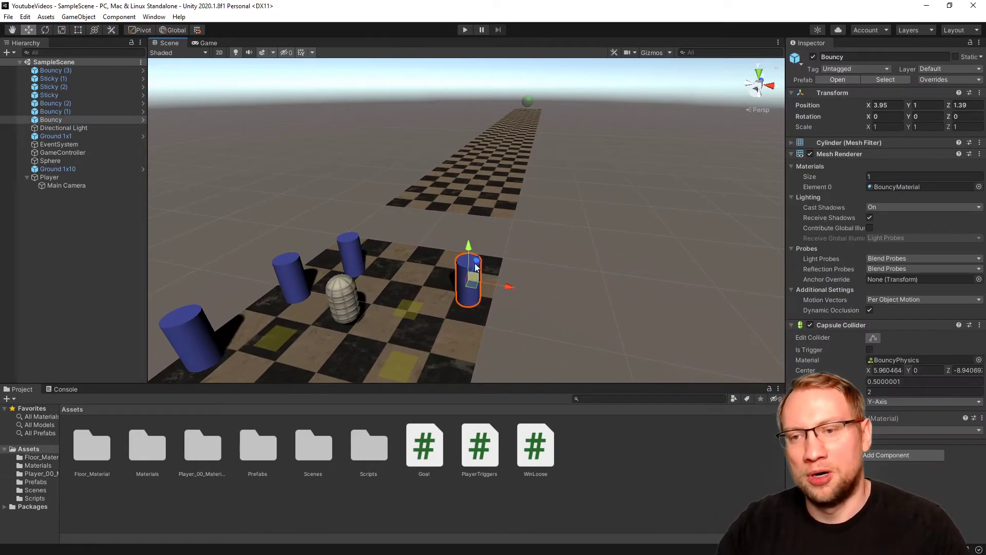
{"action": "left_click", "coordinate": [93, 268]}
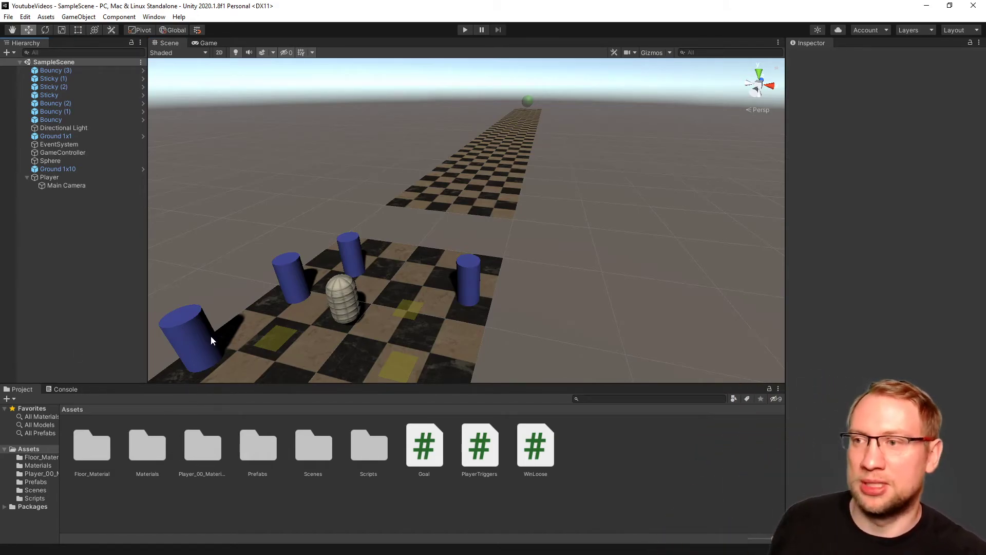
{"action": "left_click_drag", "start_coordinate": [436, 239], "coordinate": [502, 241], "text": "alt"}
{"action": "left_click", "coordinate": [467, 222]}
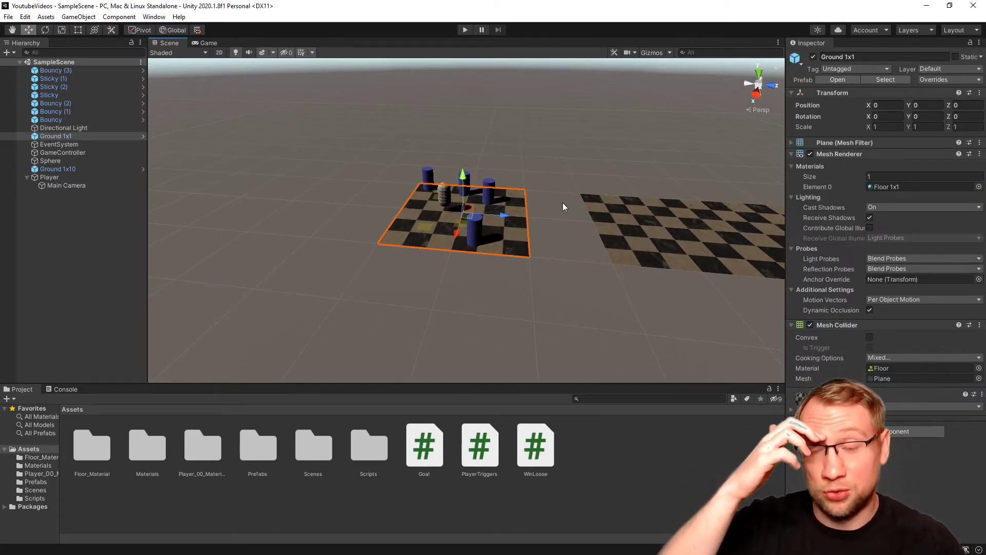
{"action": "left_click_drag", "start_coordinate": [691, 222], "coordinate": [657, 268], "text": "alt"}
{"action": "left_click", "coordinate": [115, 249]}
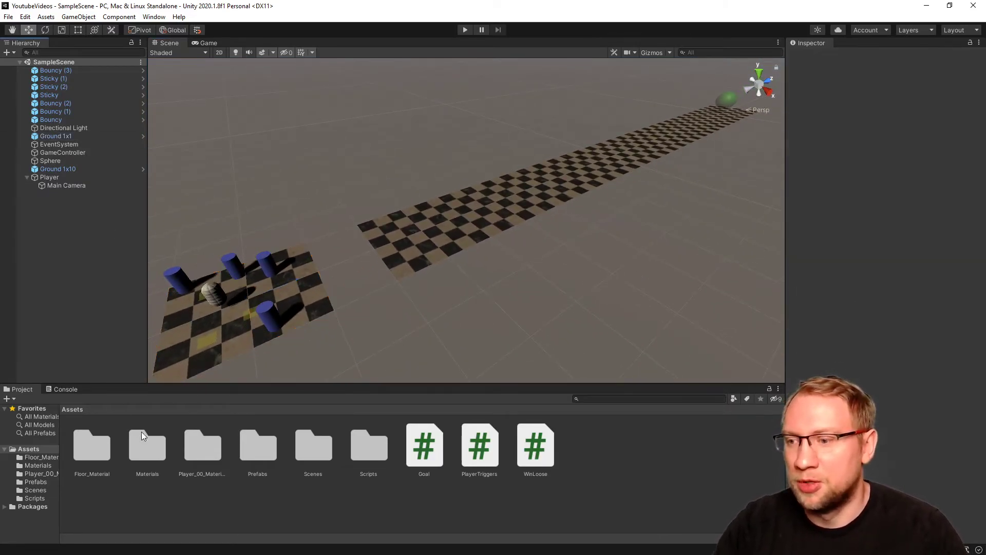
Step: Try a second Ground 1x1 prefab as a raised platform beside the long ground at X -5.03, Y 2.65, Z 43.73, and delete it
{"action": "double_click", "coordinate": [266, 446]}
{"action": "left_click_drag", "start_coordinate": [147, 444], "coordinate": [455, 221]}
{"action": "left_click_drag", "start_coordinate": [458, 184], "coordinate": [667, 118]}
{"action": "right_click_drag", "start_coordinate": [606, 210], "coordinate": [406, 239]}
{"action": "left_click_drag", "start_coordinate": [406, 239], "coordinate": [426, 229]}
{"action": "right_click_drag", "start_coordinate": [426, 230], "coordinate": [481, 192]}
{"action": "left_click_drag", "start_coordinate": [480, 192], "coordinate": [390, 170]}
{"action": "right_click_drag", "start_coordinate": [434, 222], "coordinate": [411, 216]}
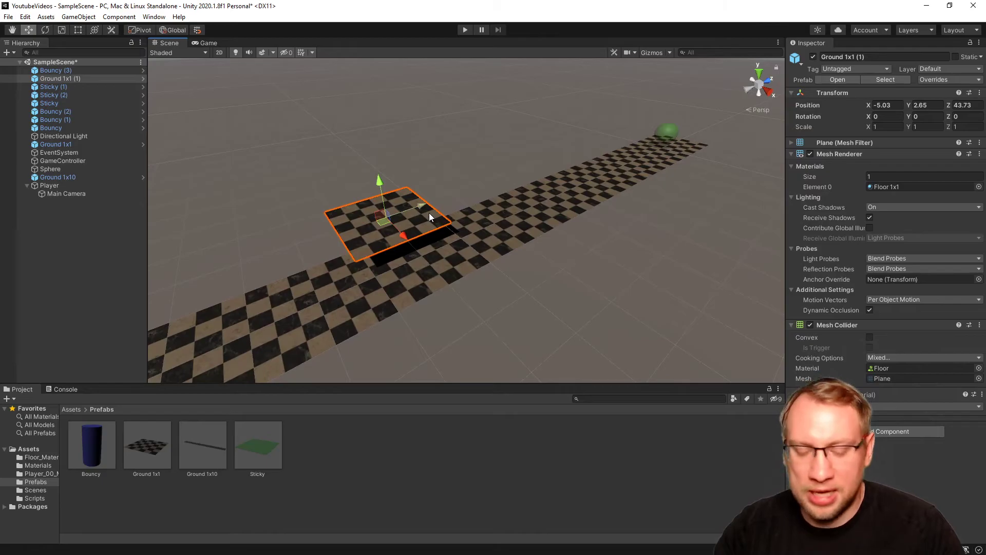
{"action": "key", "text": "Delete"}
{"action": "right_click_drag", "start_coordinate": [450, 226], "coordinate": [596, 184]}
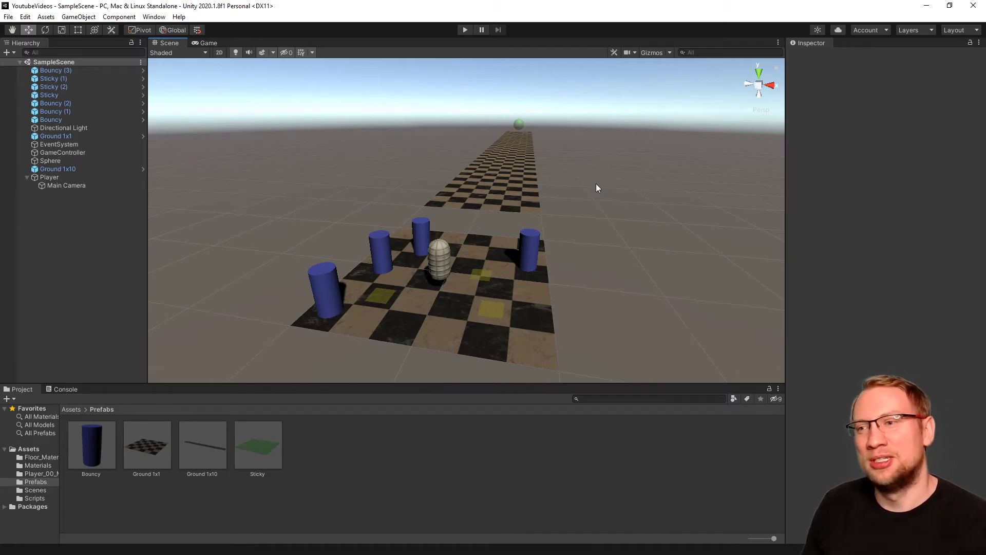
Step: Save the scene and briefly run the game to check the view along the level
{"action": "left_click", "coordinate": [69, 171]}
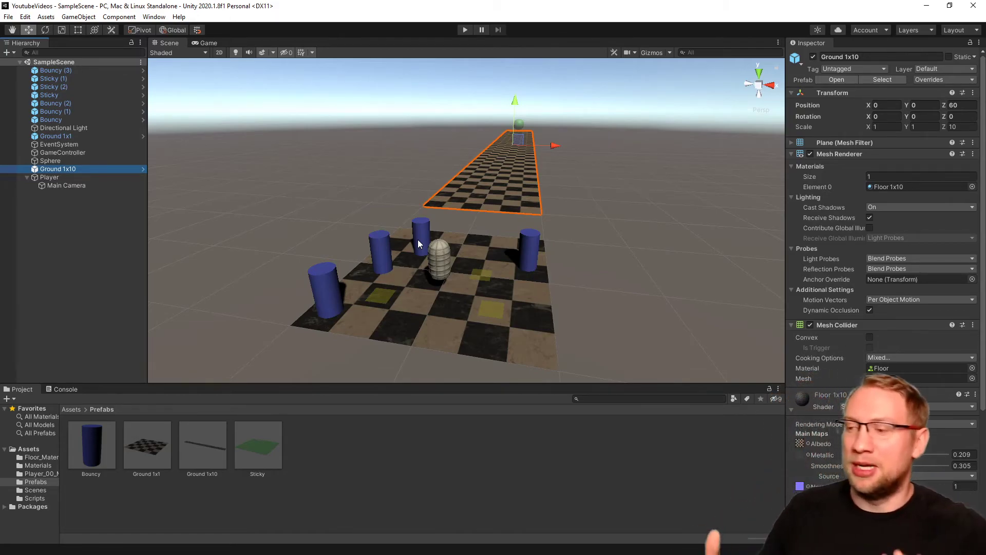
{"action": "left_click", "coordinate": [8, 17]}
{"action": "left_click", "coordinate": [39, 58]}
{"action": "left_click", "coordinate": [56, 290]}
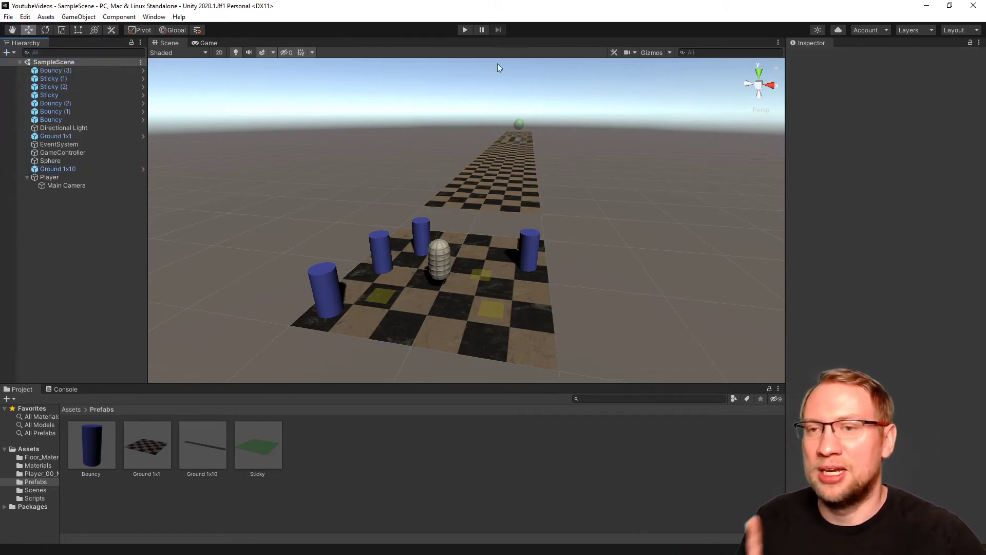
{"action": "left_click", "coordinate": [462, 30]}
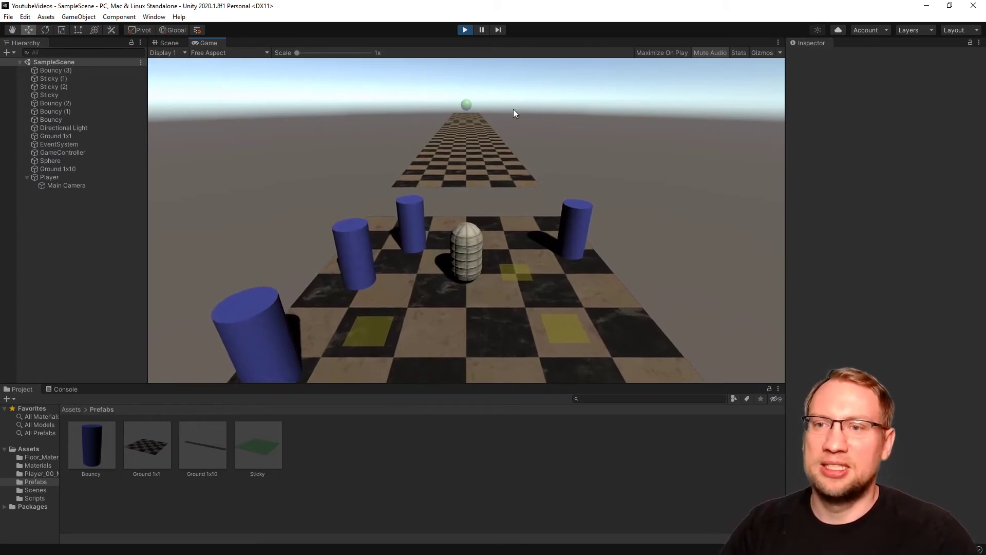
{"action": "left_click", "coordinate": [464, 31]}
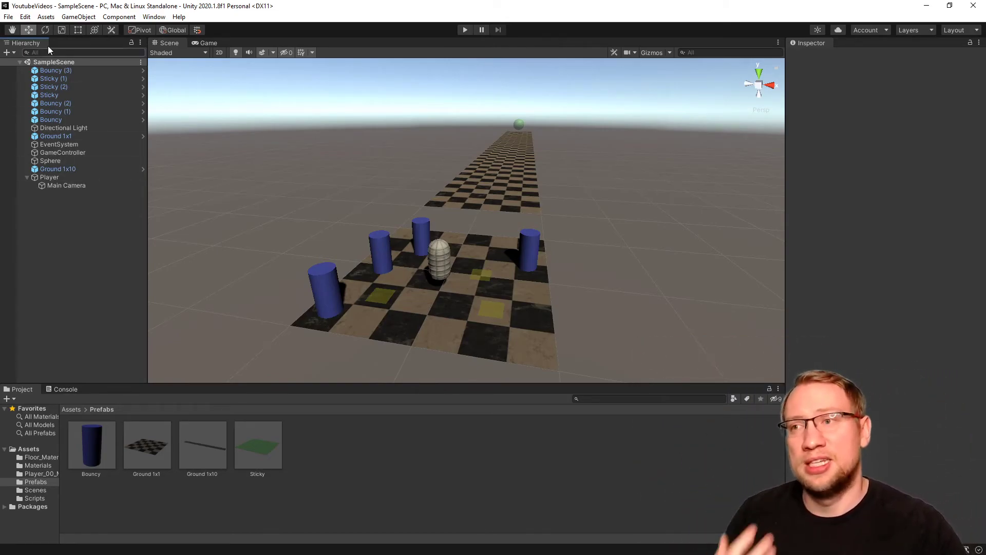
Step: Open the Lighting window and dock it beside the Inspector
{"action": "left_click", "coordinate": [154, 17]}
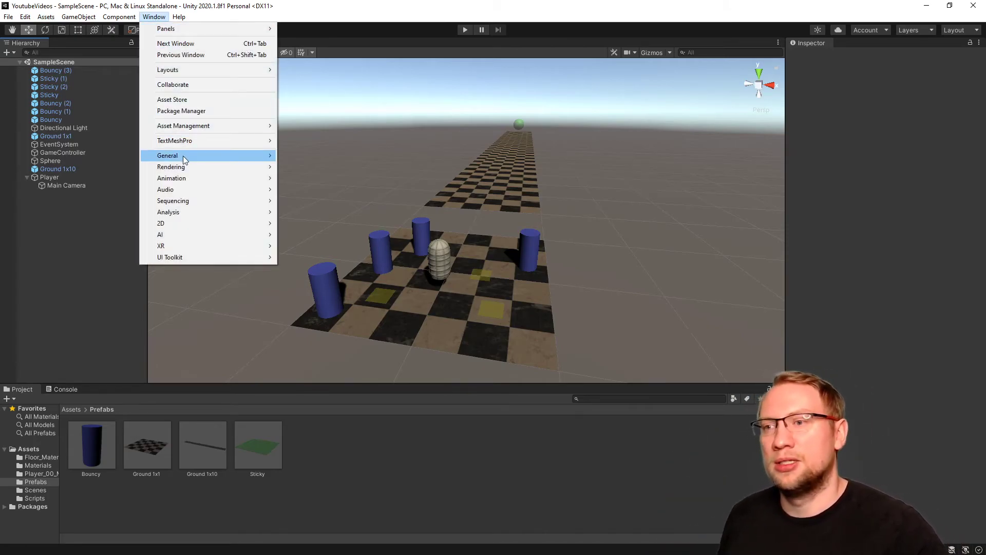
{"action": "mouse_move", "coordinate": [184, 168]}
{"action": "left_click", "coordinate": [307, 168]}
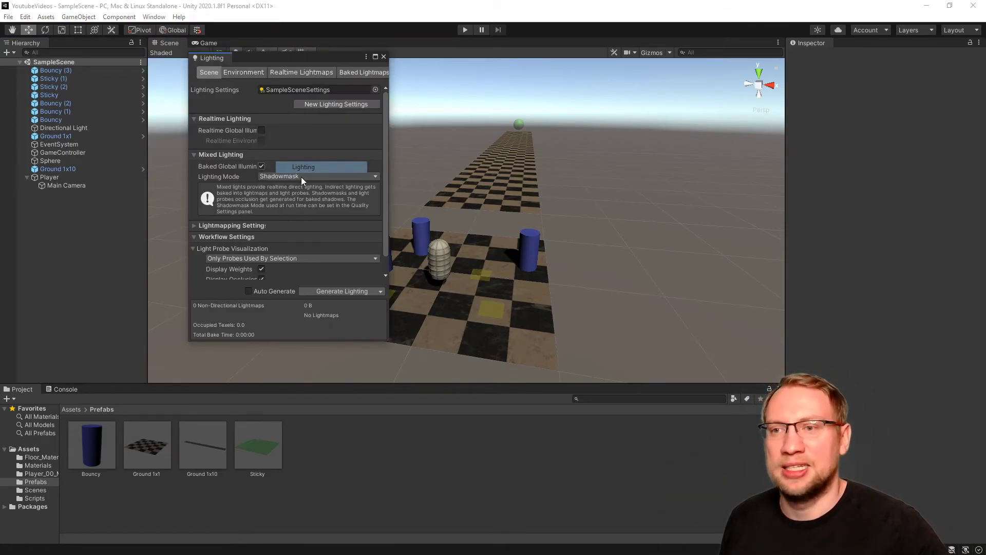
{"action": "left_click_drag", "start_coordinate": [209, 61], "coordinate": [909, 115]}
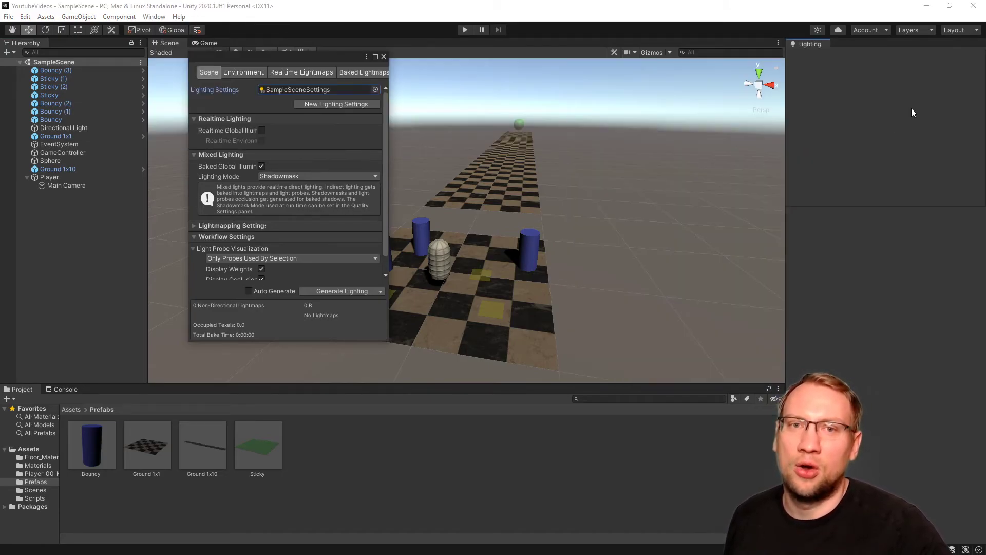
{"action": "left_click_drag", "start_coordinate": [851, 51], "coordinate": [848, 47]}
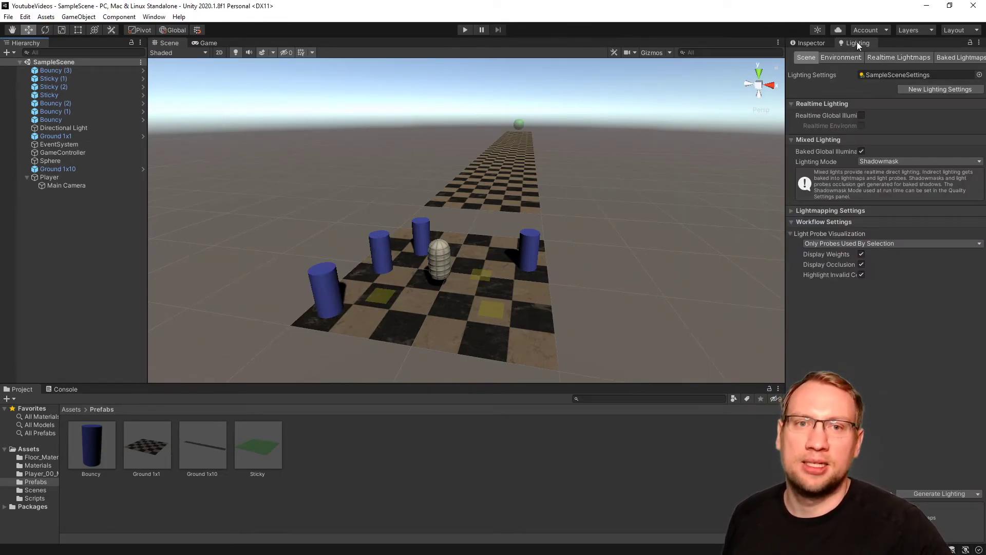
Step: Enable fog in the scene's Environment lighting settings, comparing it on and off, and set its density to 0.02
{"action": "left_click", "coordinate": [848, 57]}
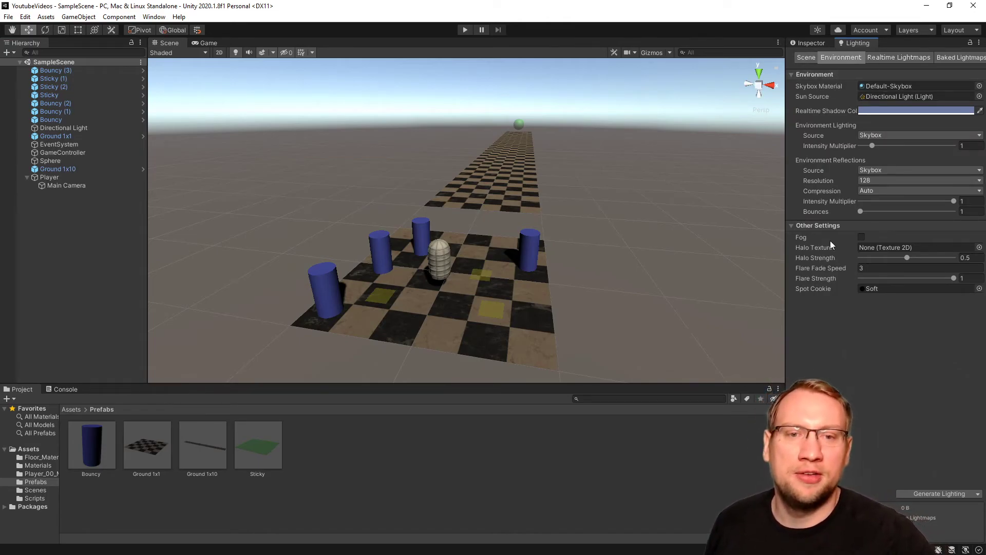
{"action": "left_click", "coordinate": [861, 237]}
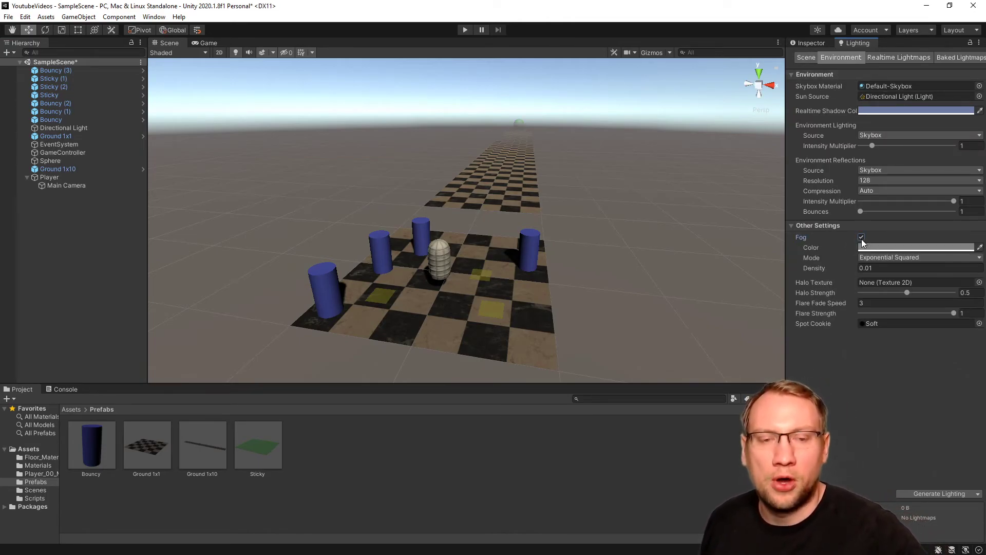
{"action": "left_click", "coordinate": [862, 237]}
{"action": "left_click", "coordinate": [862, 237]}
{"action": "left_click", "coordinate": [862, 237]}
{"action": "left_click", "coordinate": [862, 238]}
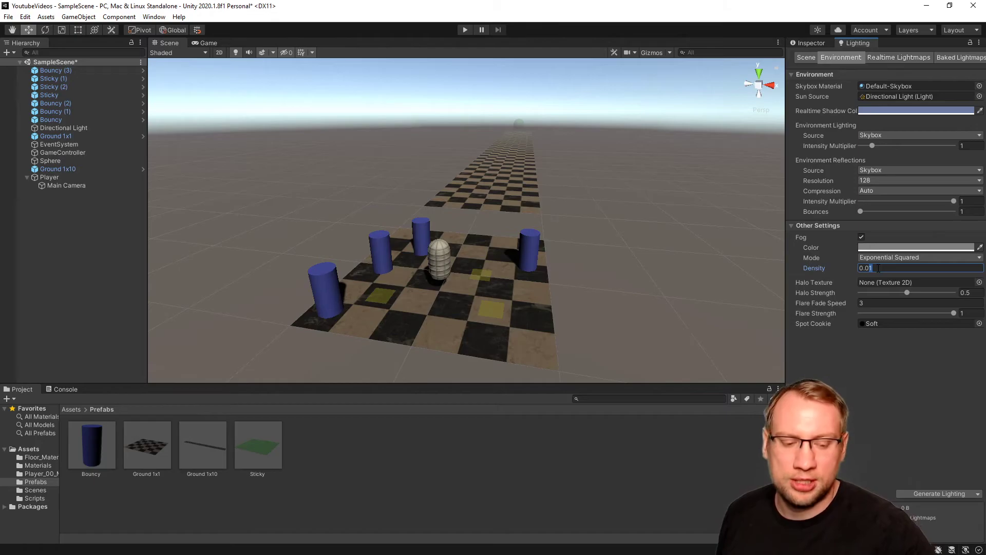
{"action": "key", "text": "BackSpace"}
{"action": "type", "text": "2"}
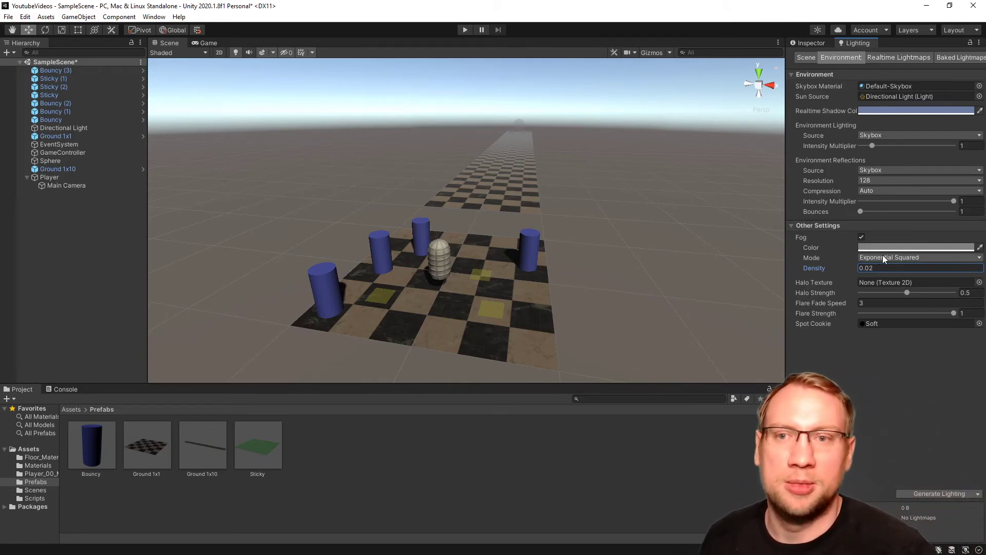
Step: Try a greenish tint for the fog color and settle on a muted yellow
{"action": "left_click", "coordinate": [877, 246]}
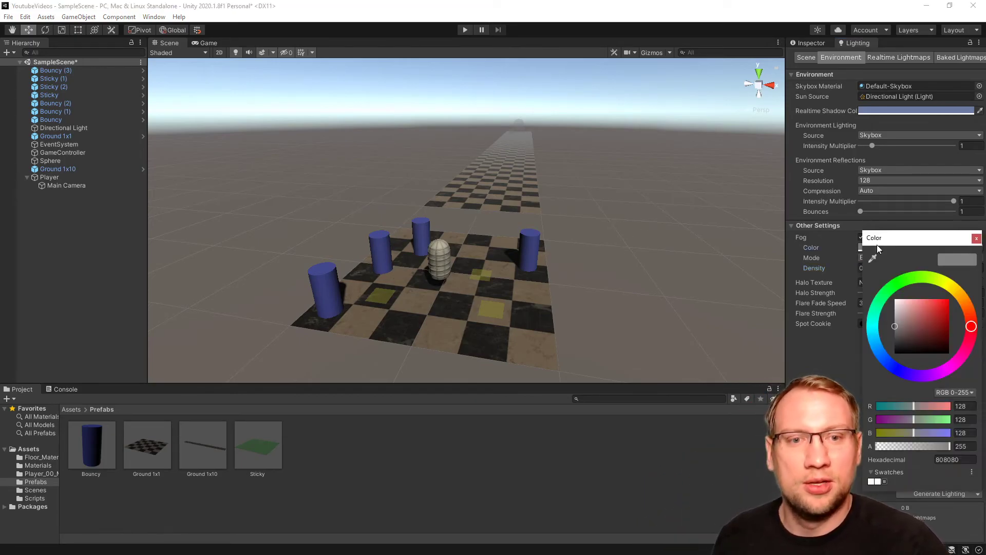
{"action": "mouse_move", "coordinate": [908, 318]}
{"action": "left_mouse_down"}
{"action": "mouse_move", "coordinate": [885, 342]}
{"action": "mouse_move", "coordinate": [880, 293]}
{"action": "mouse_move", "coordinate": [876, 322]}
{"action": "mouse_move", "coordinate": [952, 319]}
{"action": "mouse_move", "coordinate": [899, 325]}
{"action": "left_mouse_up"}
{"action": "left_click", "coordinate": [900, 283]}
{"action": "left_click", "coordinate": [924, 320]}
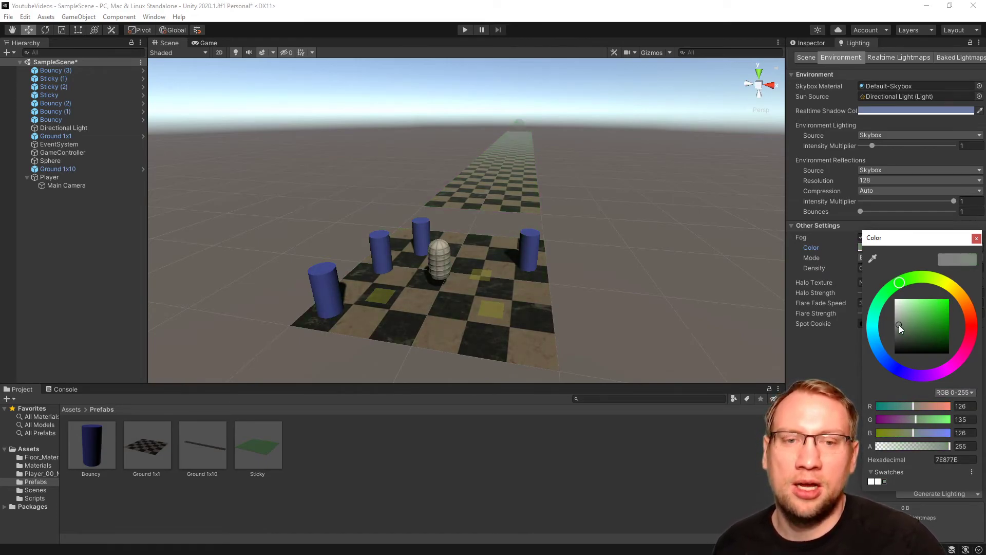
{"action": "left_click_drag", "start_coordinate": [938, 285], "coordinate": [951, 285]}
{"action": "left_click_drag", "start_coordinate": [903, 326], "coordinate": [910, 324]}
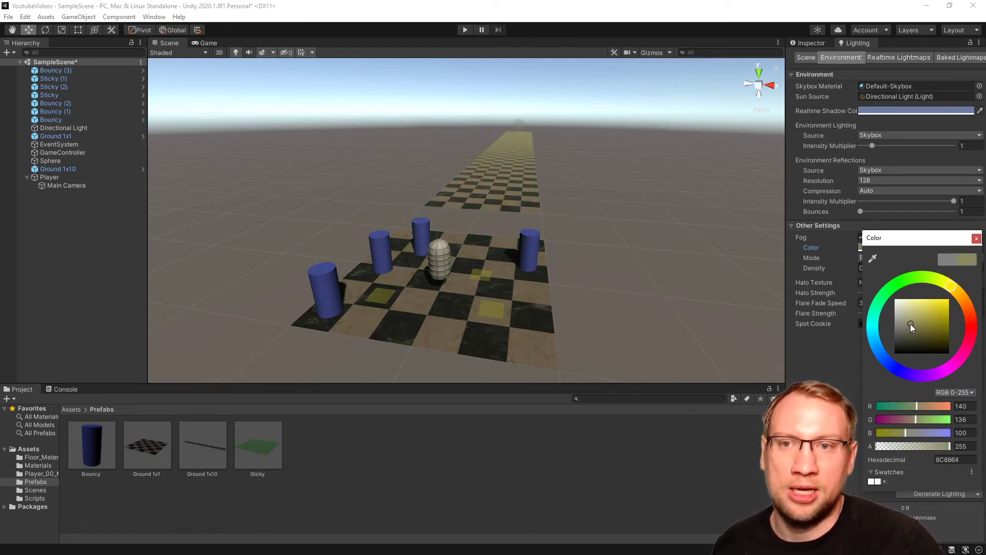
{"action": "left_click", "coordinate": [976, 238]}
Step: Compare the Linear and Exponential fog modes and return the mode to Exponential Squared
{"action": "left_click", "coordinate": [898, 257]}
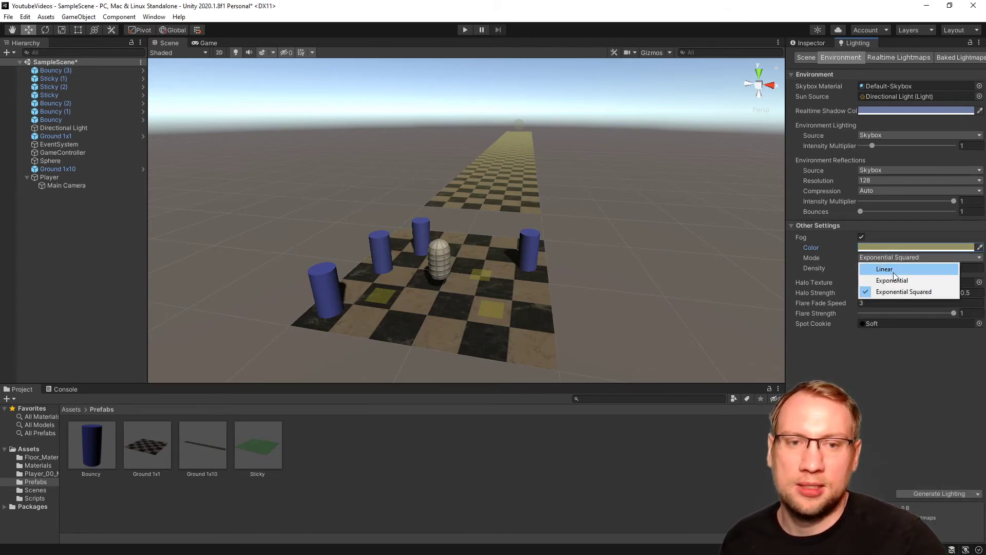
{"action": "left_click", "coordinate": [892, 268]}
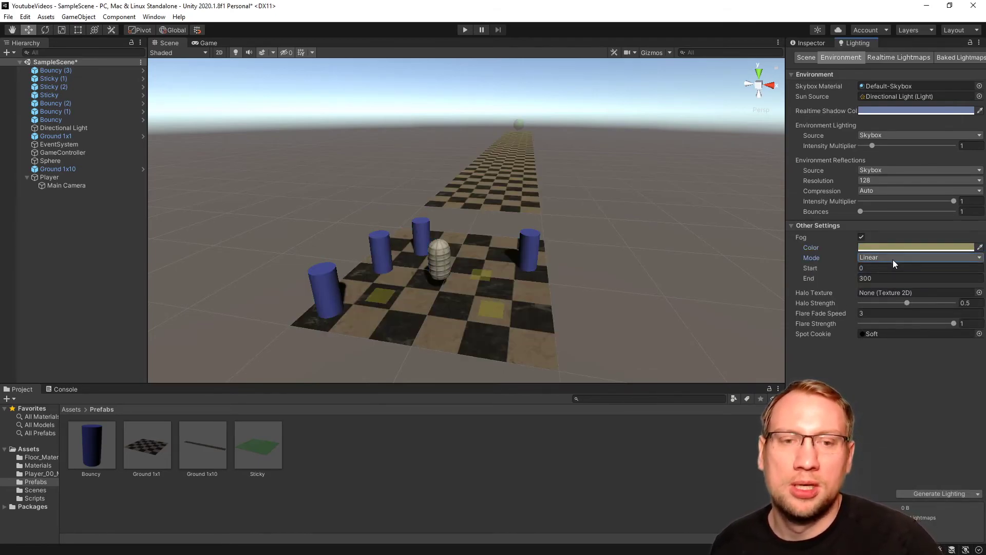
{"action": "mouse_move", "coordinate": [816, 270]}
{"action": "left_mouse_down"}
{"action": "mouse_move", "coordinate": [830, 268]}
{"action": "mouse_move", "coordinate": [782, 271]}
{"action": "mouse_move", "coordinate": [813, 269]}
{"action": "left_mouse_up"}
{"action": "left_click", "coordinate": [878, 257]}
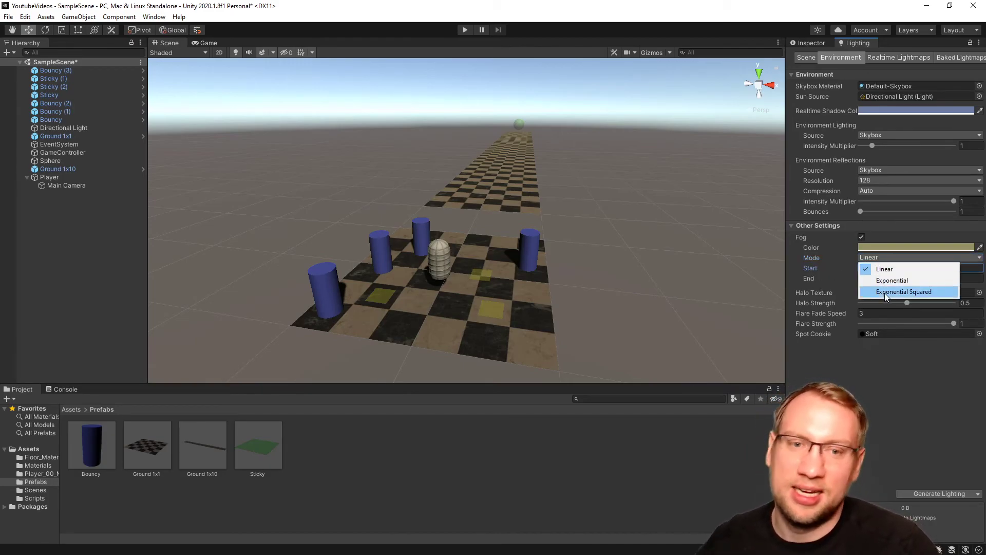
{"action": "left_click", "coordinate": [891, 281]}
{"action": "left_click", "coordinate": [881, 255]}
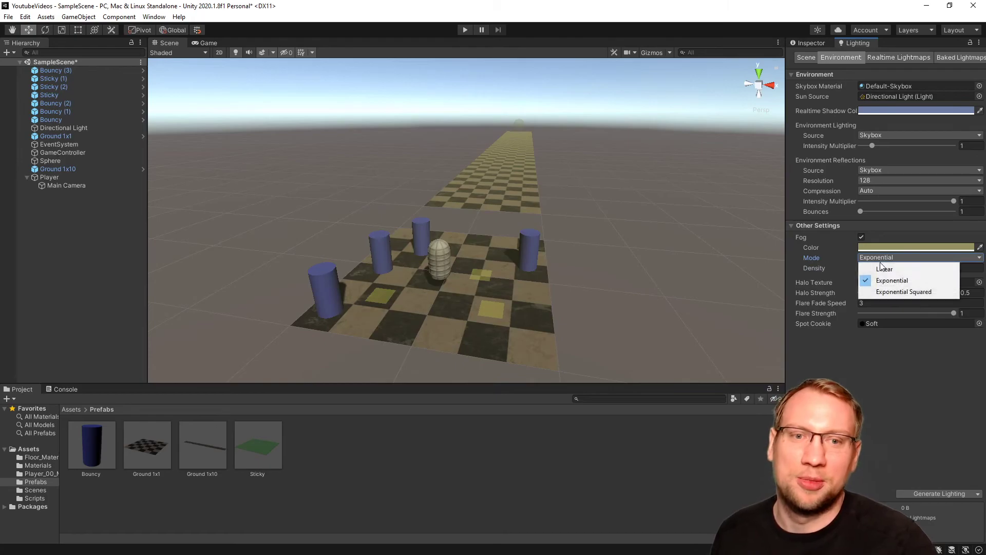
{"action": "left_click", "coordinate": [876, 292]}
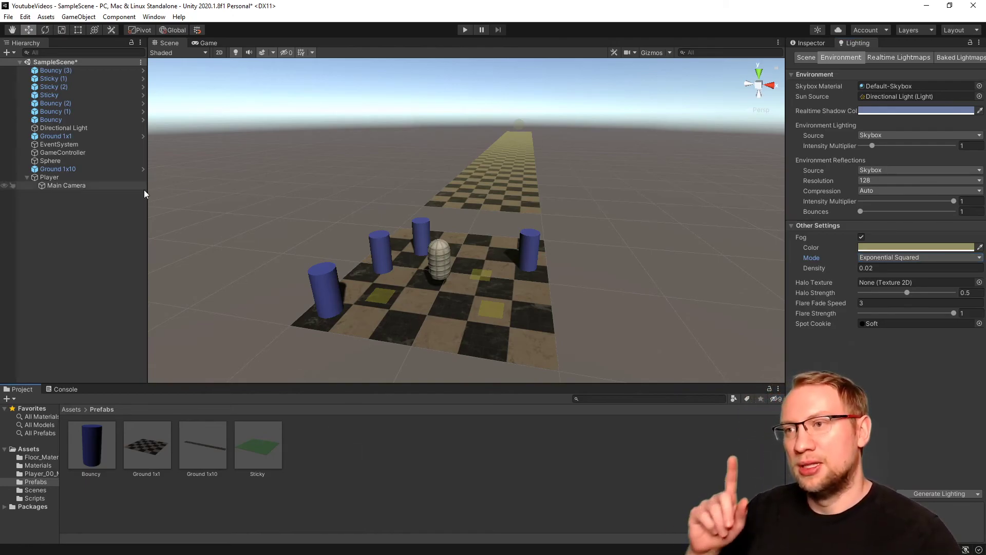
Step: Save the scene and change the fog color to a light grey
{"action": "left_click", "coordinate": [8, 17]}
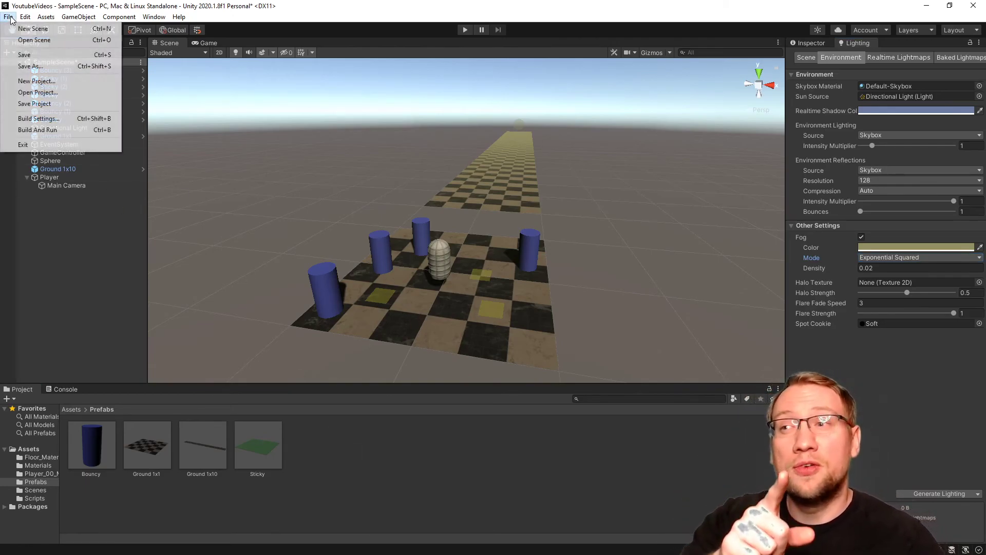
{"action": "left_click", "coordinate": [23, 55]}
{"action": "left_click", "coordinate": [885, 247]}
{"action": "left_click_drag", "start_coordinate": [904, 316], "coordinate": [898, 321]}
{"action": "left_click", "coordinate": [976, 242]}
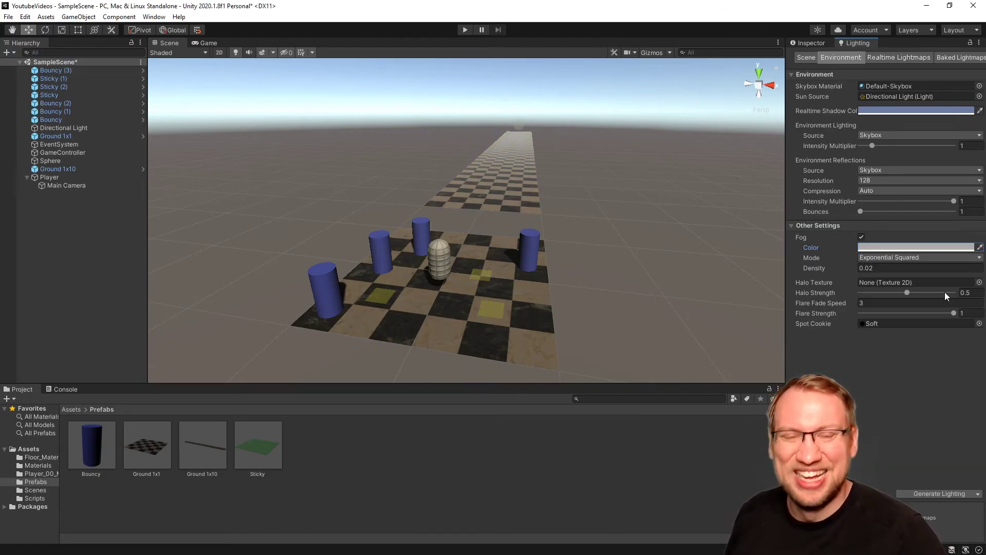